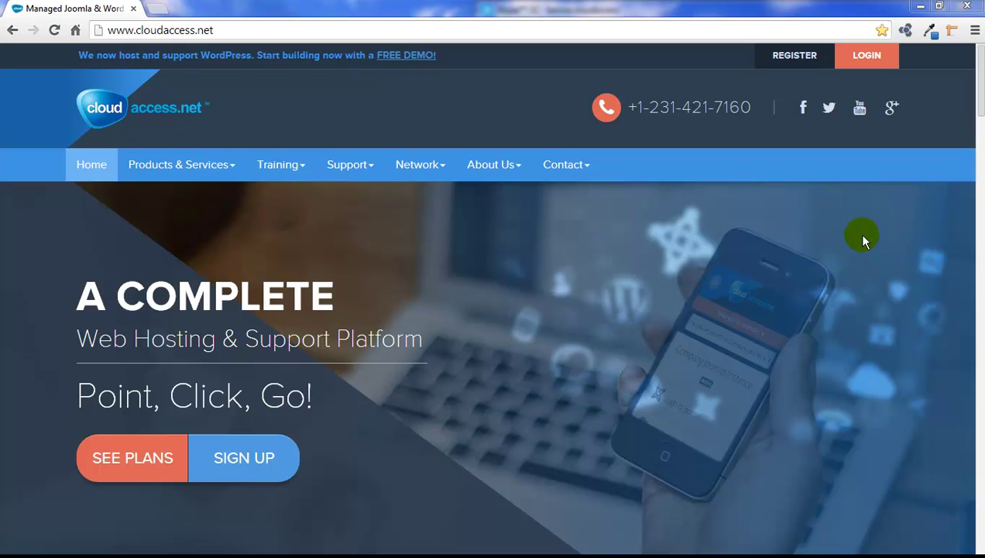
- Log in to the Cloud Control Panel with the account's email address and password
left_click(893, 69)
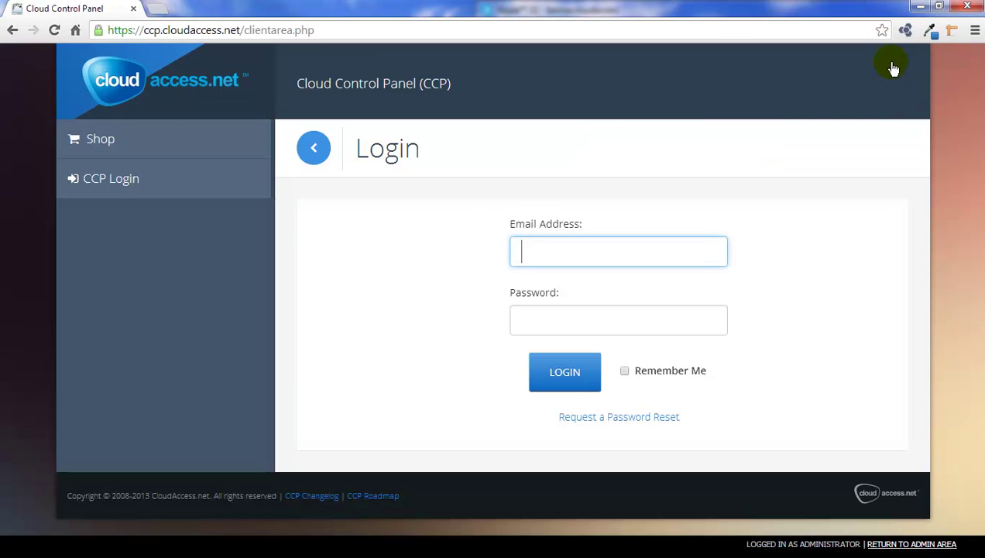
type("user@example.com")
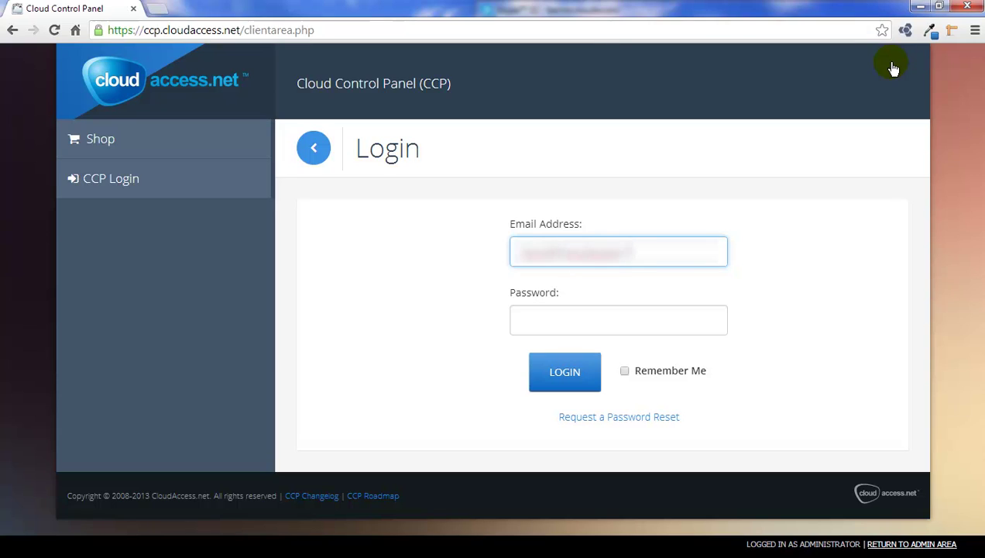
key("Tab")
type("********")
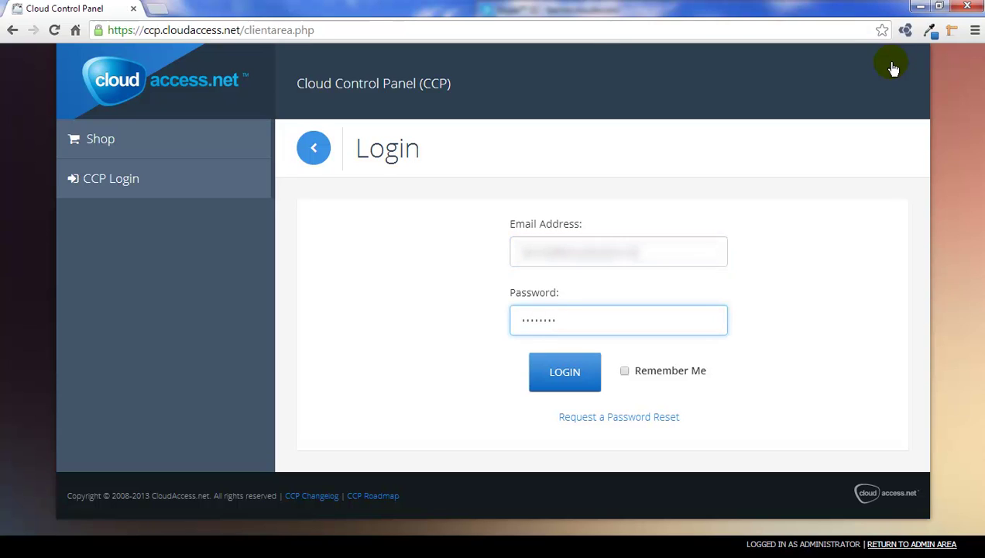
left_click(591, 370)
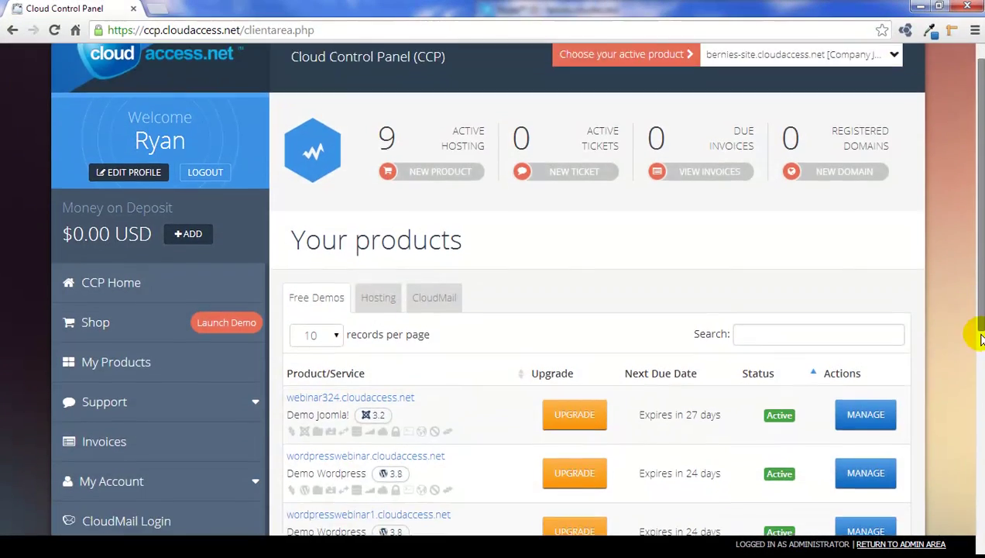
- Examine the options available under Support and My Account, collapsing each list again
scroll(974, 330, "down", 3)
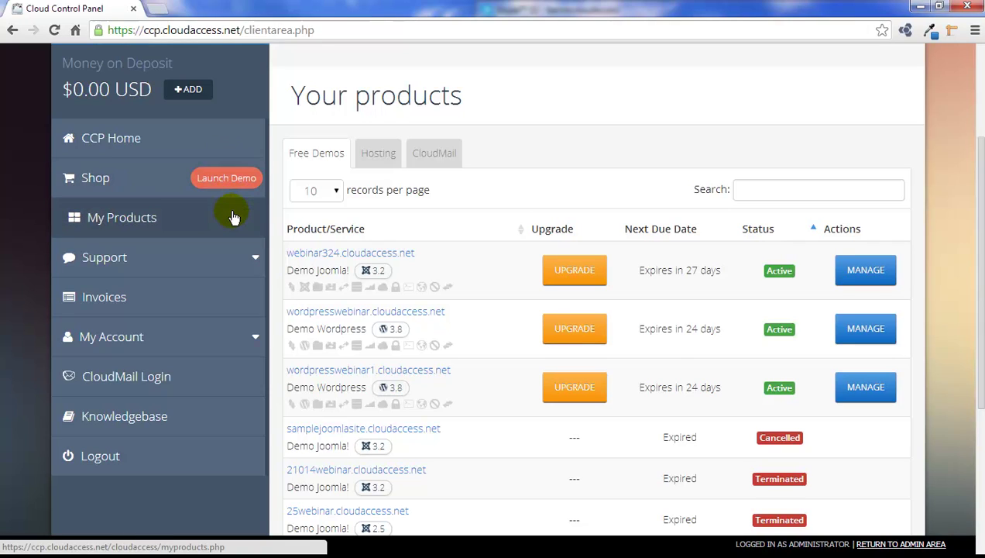
left_click(257, 259)
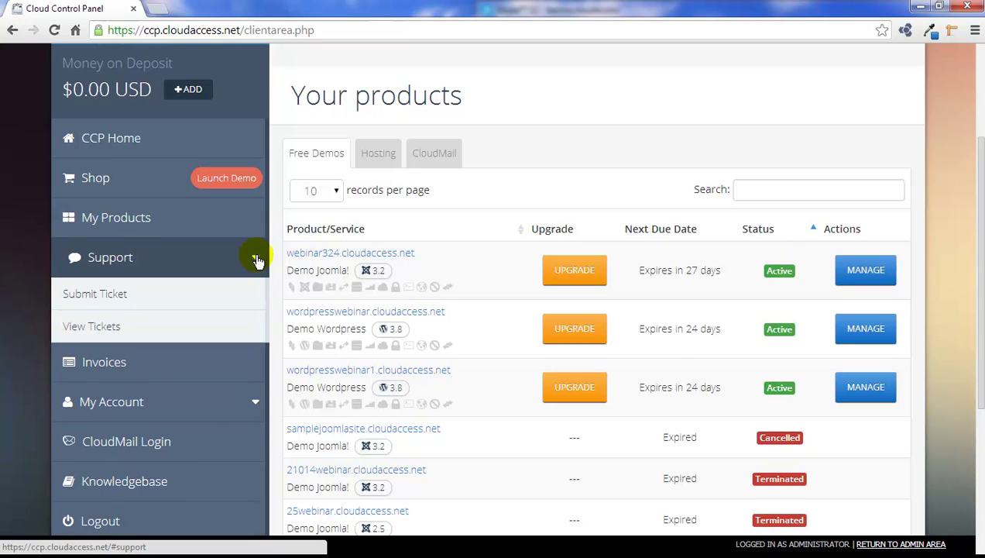
left_click(256, 259)
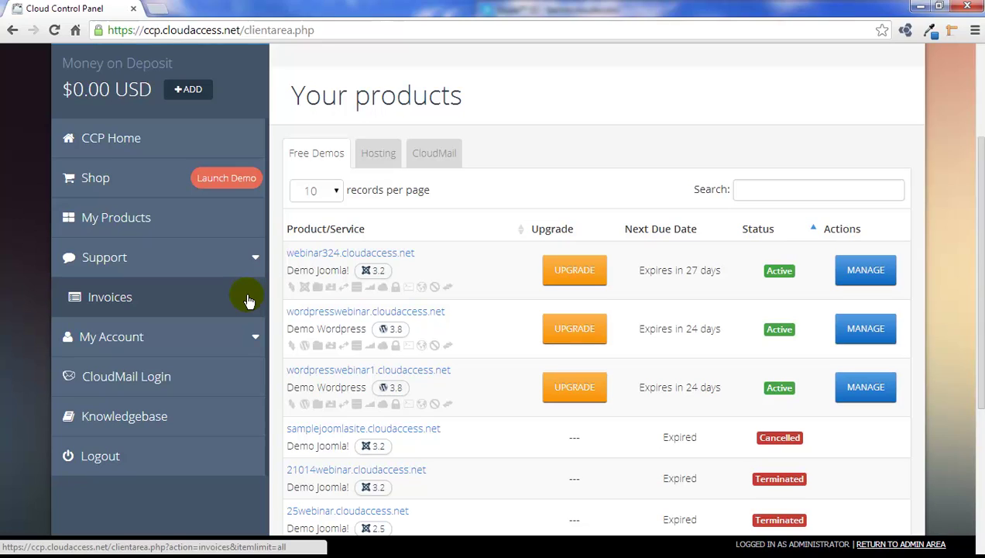
left_click(256, 338)
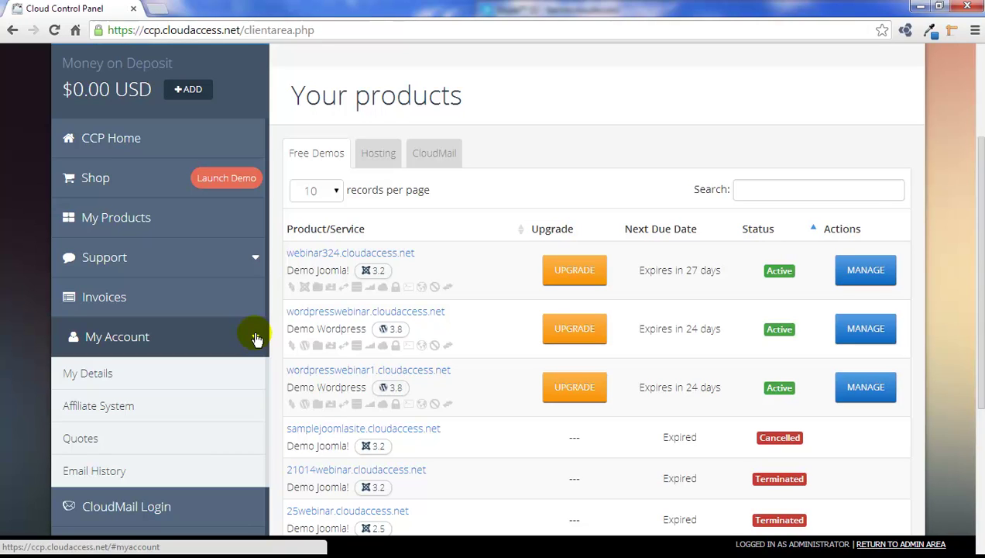
left_click(256, 338)
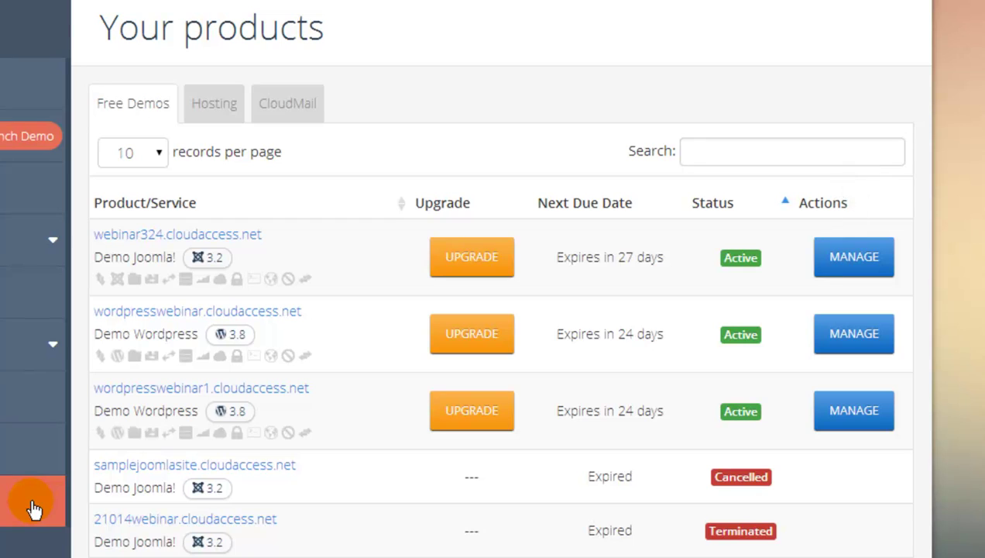
- View the account's Hosting products and its CloudMail products
left_click(240, 116)
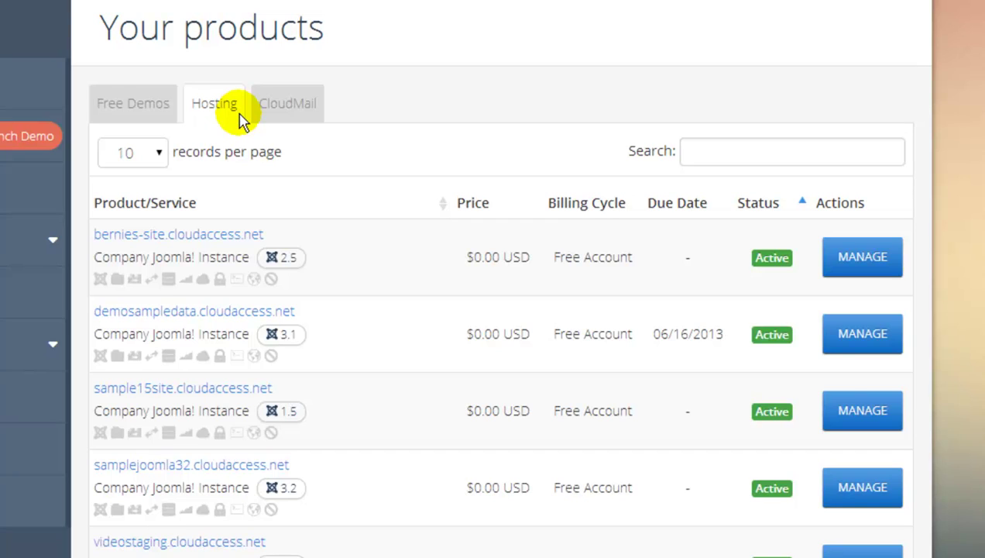
left_click(299, 126)
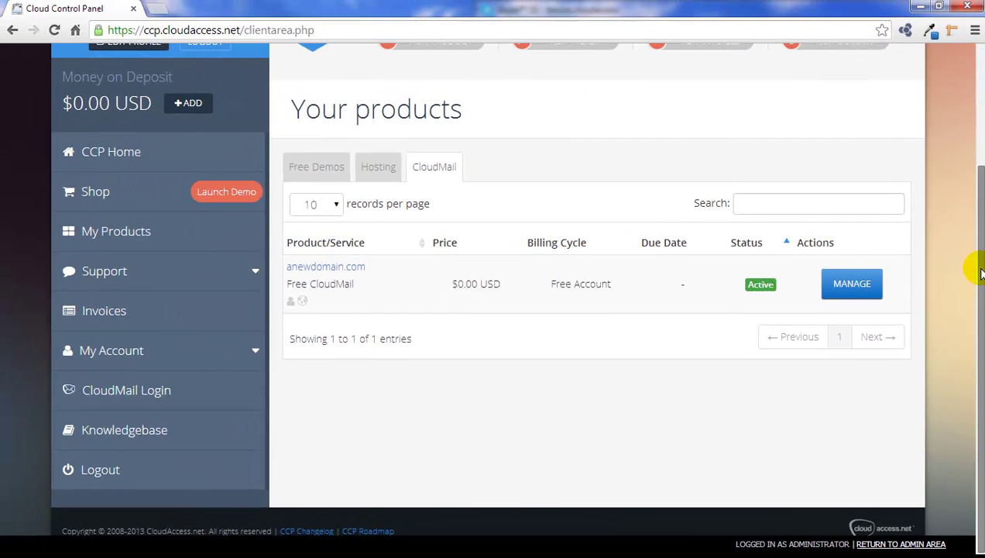
scroll(980, 271, "up", 3)
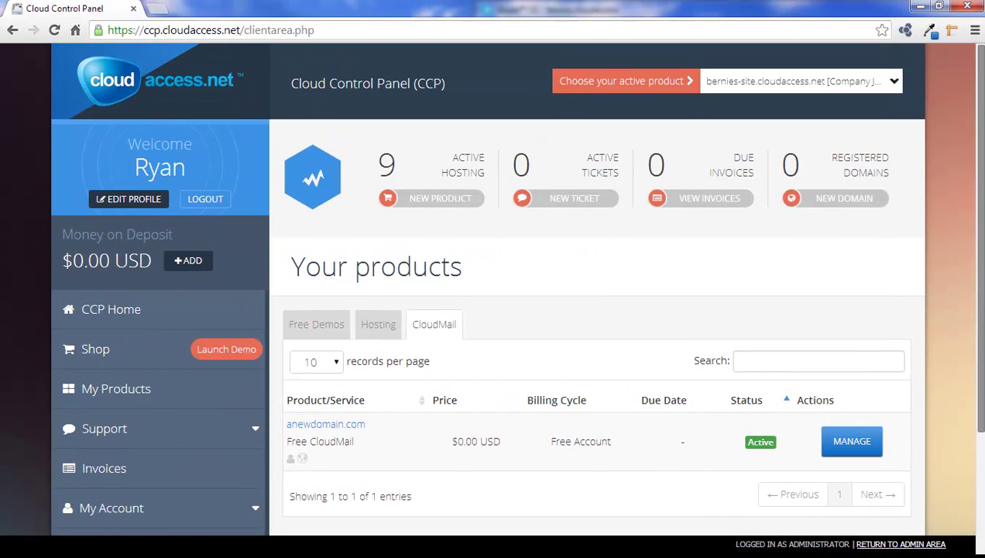
- Make webinar324.cloudaccess.net [Demo Joomla!] the active product and show its management options
left_click(895, 82)
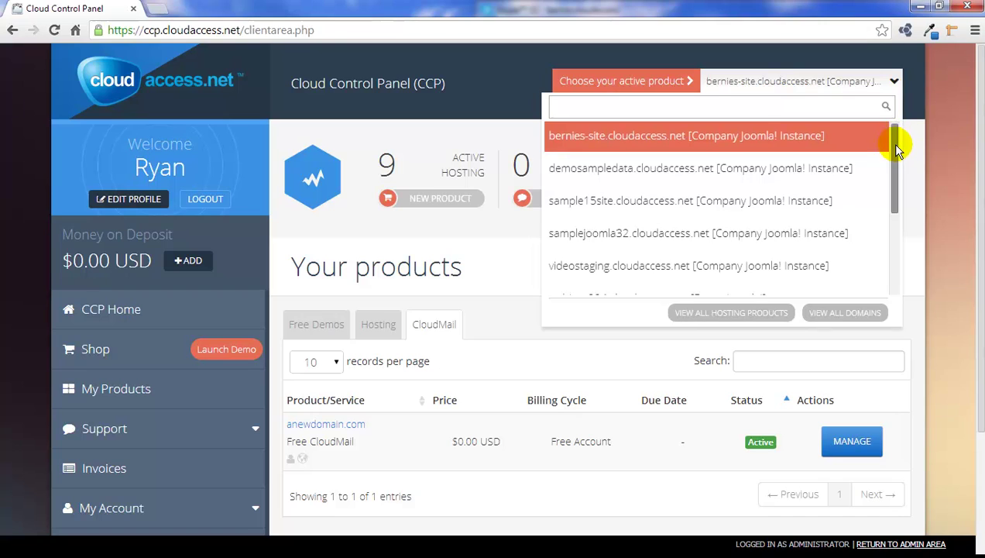
left_click_drag(895, 145, 891, 207)
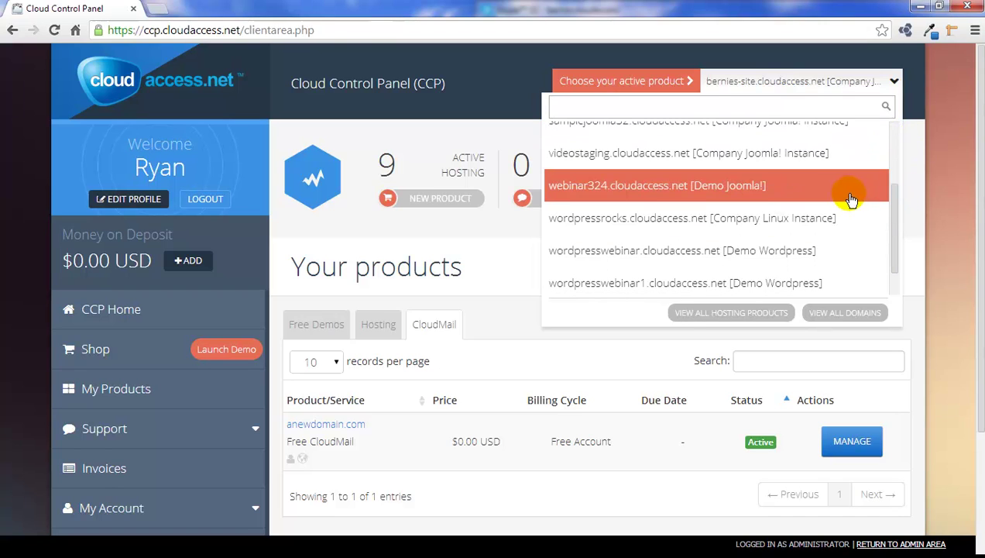
left_click(809, 190)
left_click_drag(977, 244, 980, 358)
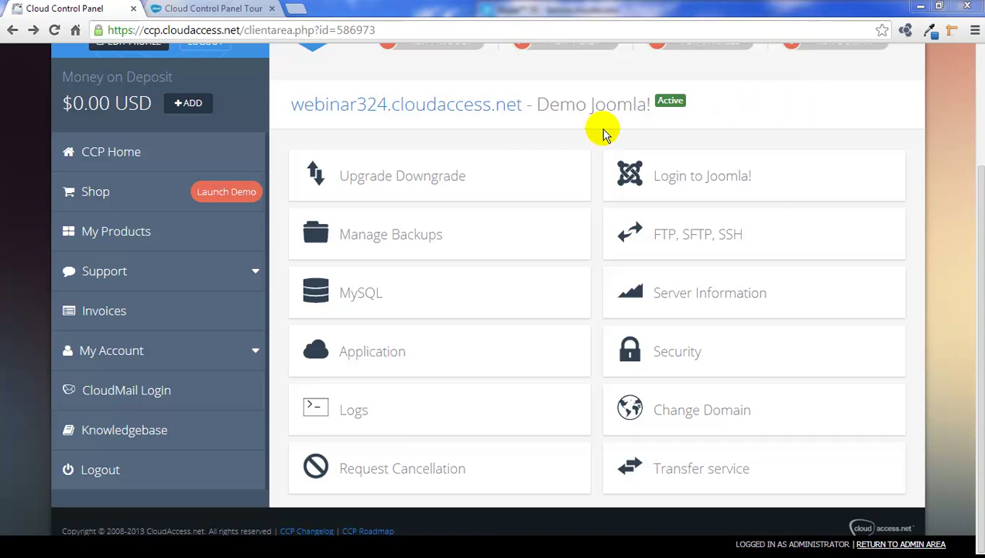
- Choose the annual Standard Support Plan with Joomla Application at $119.40 USD as the upgrade for webinar324.cloudaccess.net
left_click(511, 180)
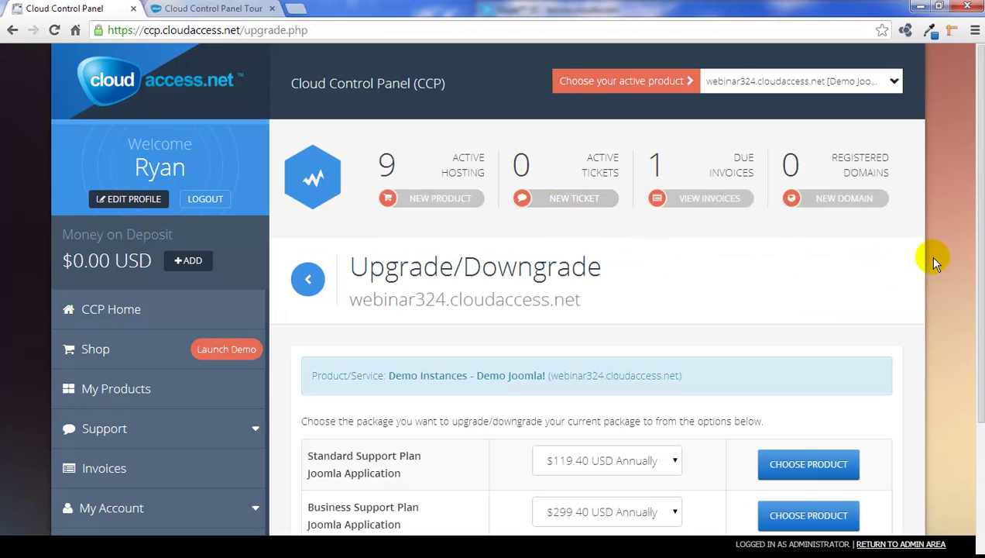
scroll(967, 285, "down", 2)
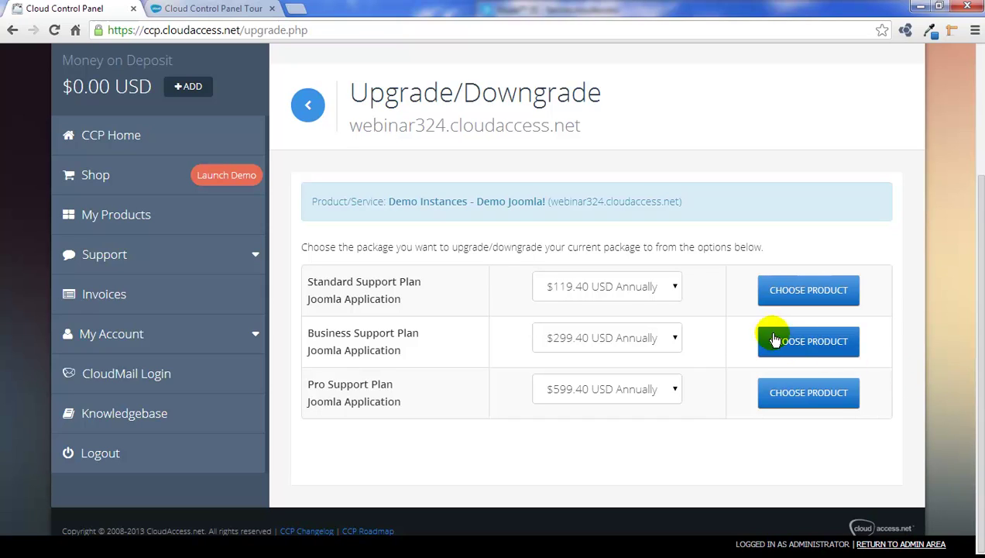
left_click(676, 288)
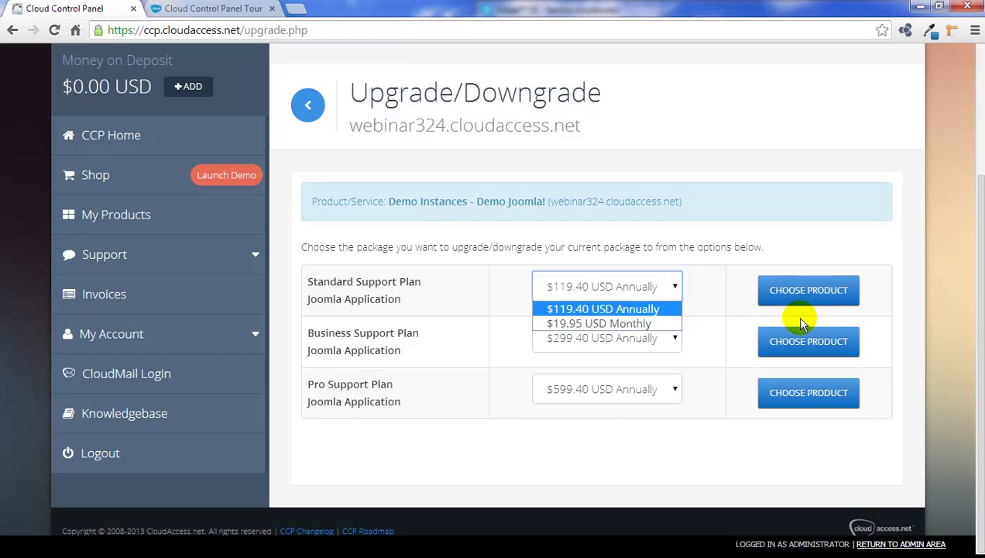
left_click(800, 325)
left_click(817, 307)
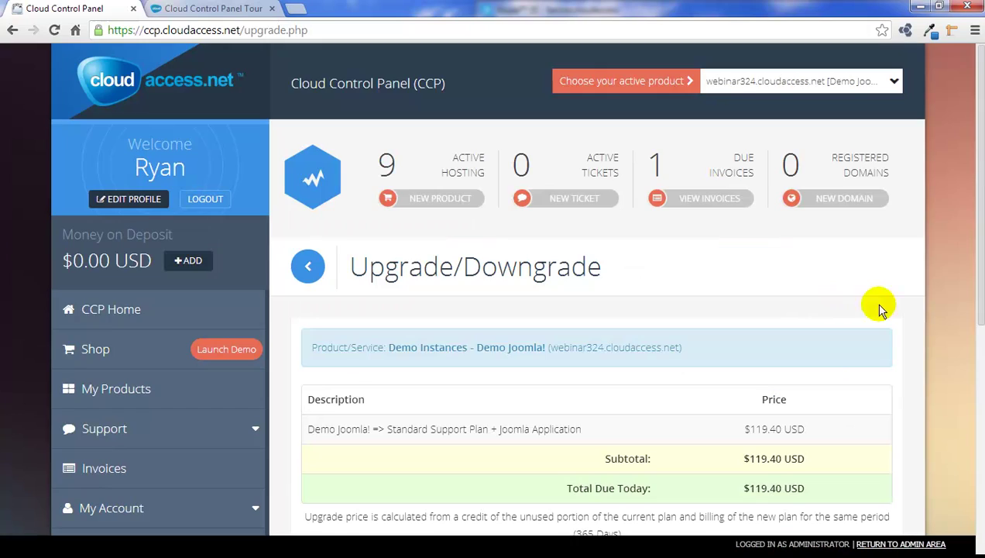
- Review the upgrade order summary and select Credit Card Payment as the payment method
scroll(975, 372, "down", 4)
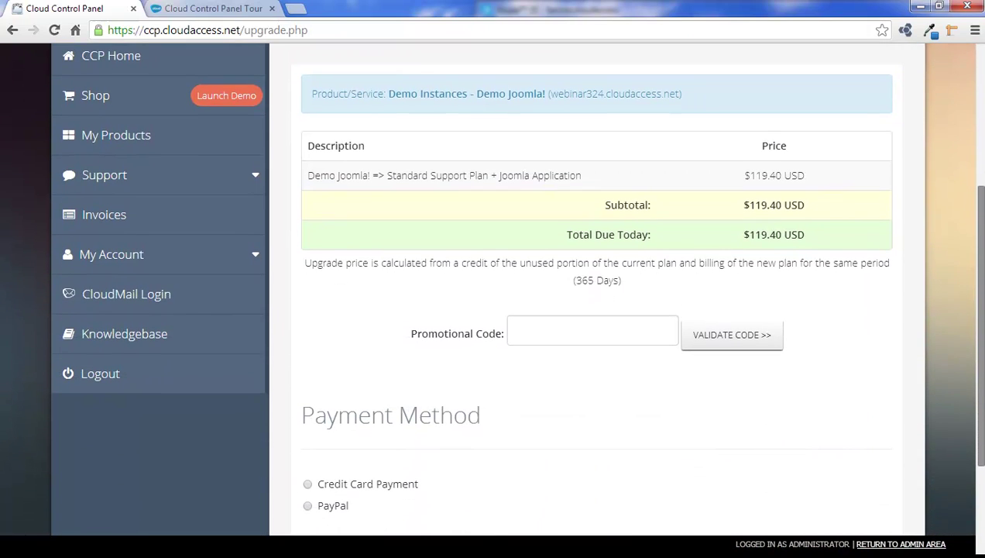
scroll(979, 479, "down", 3)
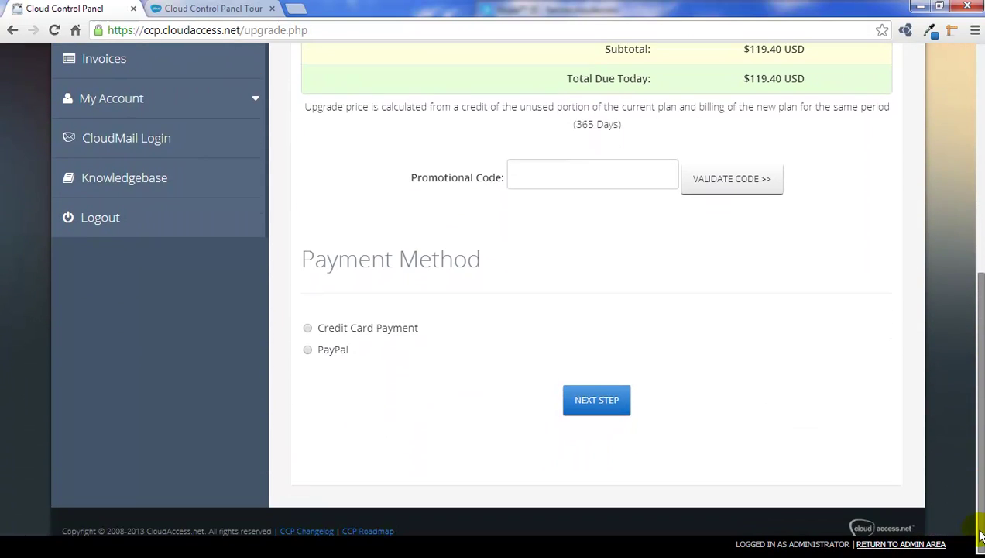
left_click(309, 330)
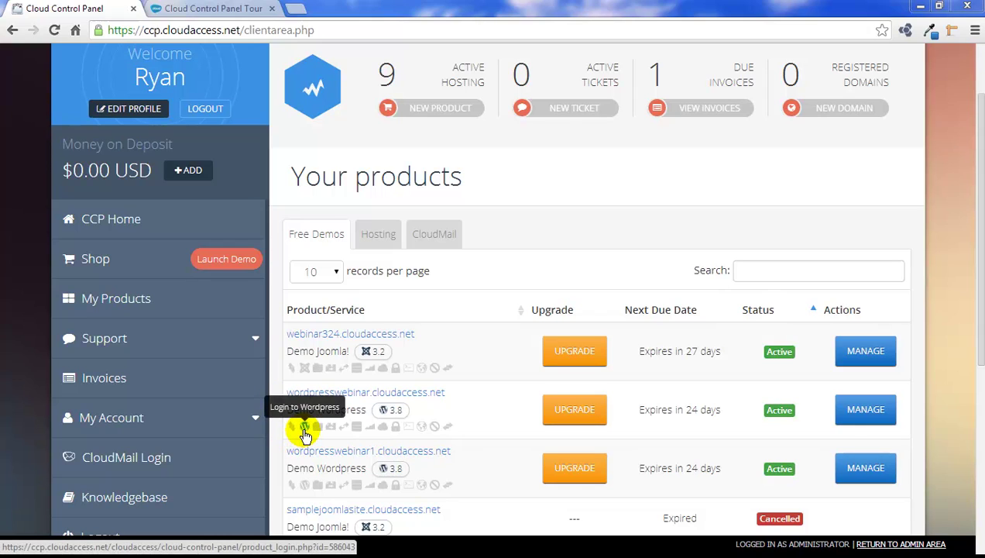
- Open the management page of wordpresswebinar.cloudaccess.net and log in to its WordPress site
left_click(877, 421)
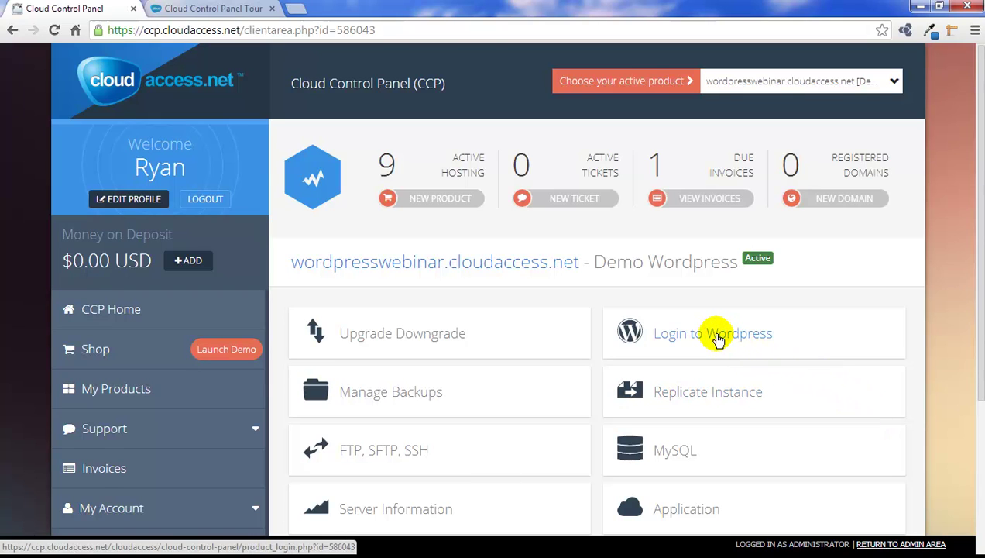
left_click(717, 338)
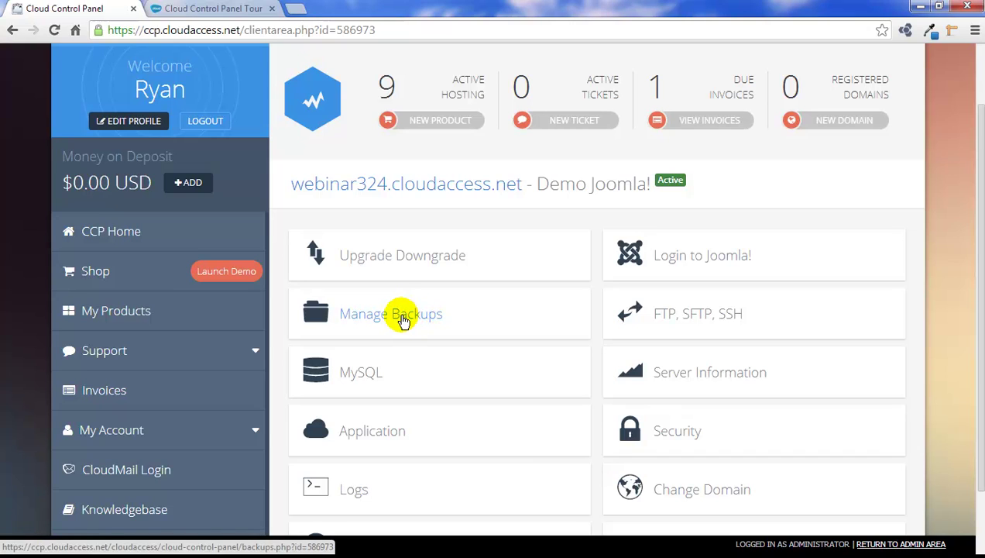
- Create a full backup of webinar324.cloudaccess.net and dismiss the completion message
left_click(403, 319)
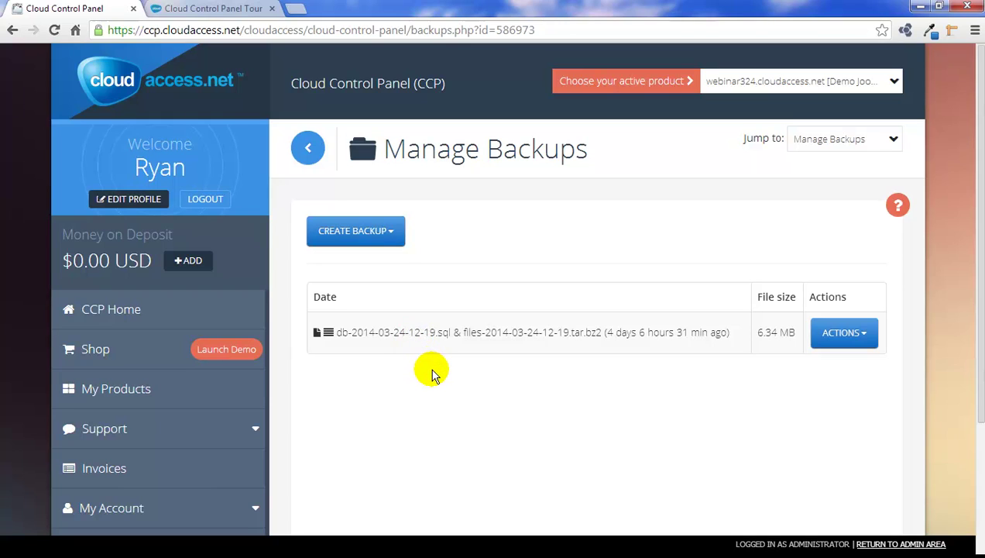
left_click(393, 236)
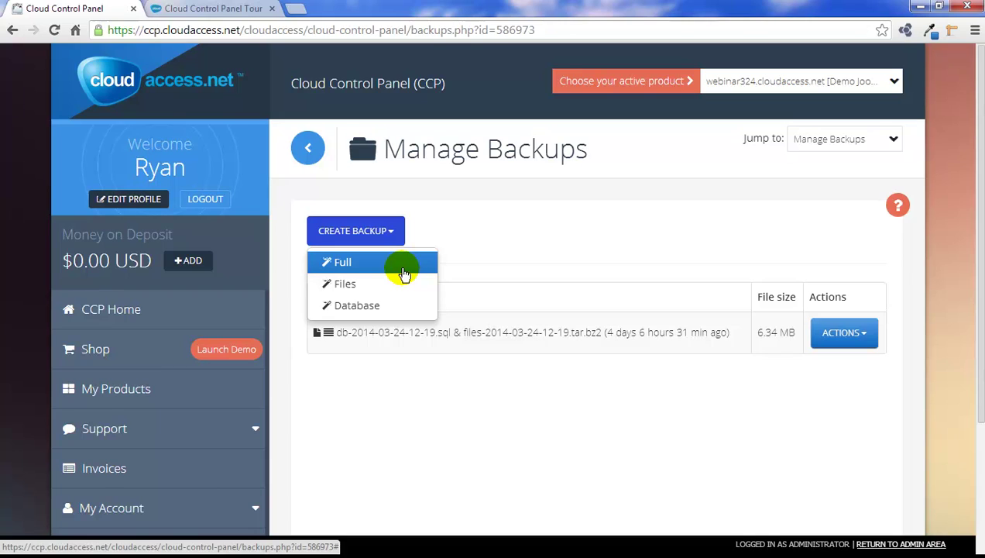
left_click(404, 273)
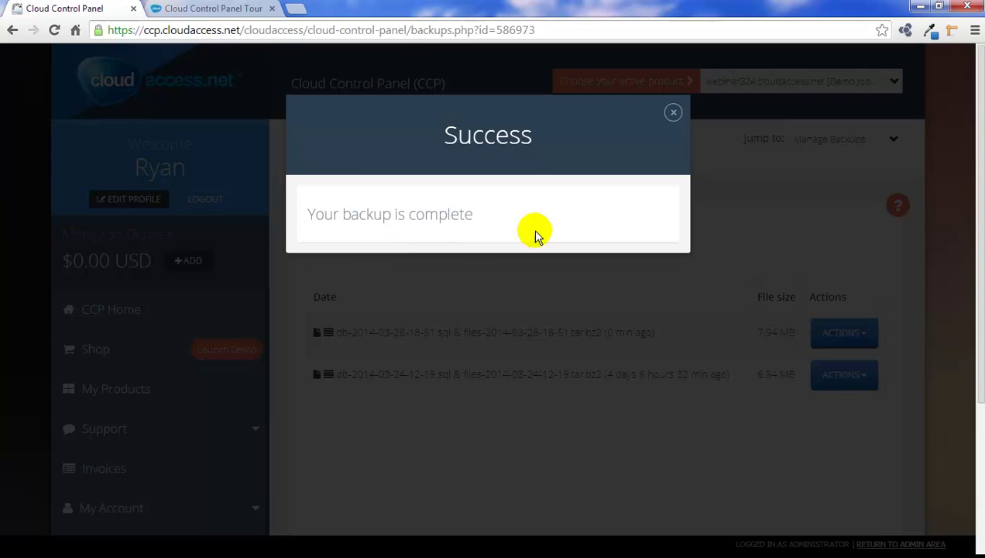
left_click(673, 113)
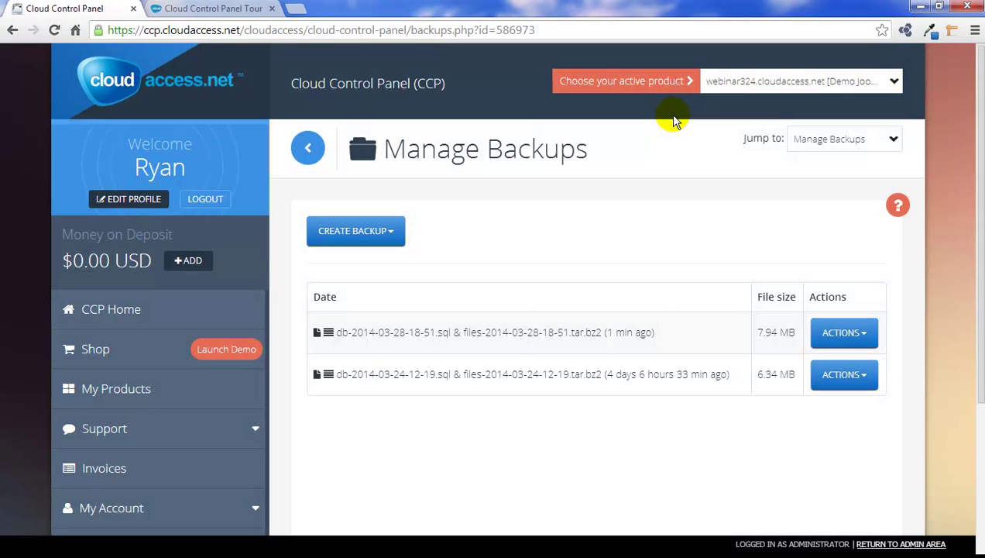
left_click_drag(979, 213, 979, 311)
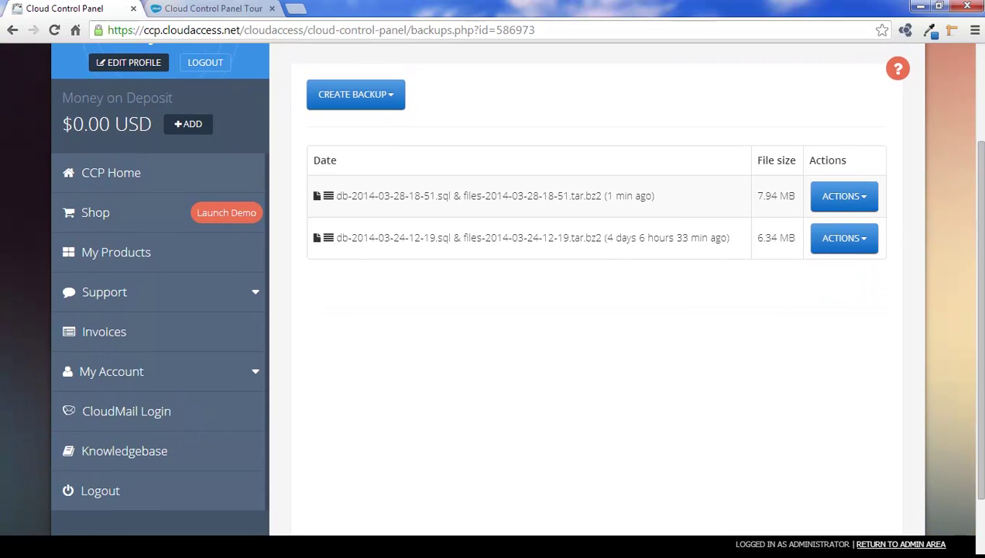
left_click(866, 244)
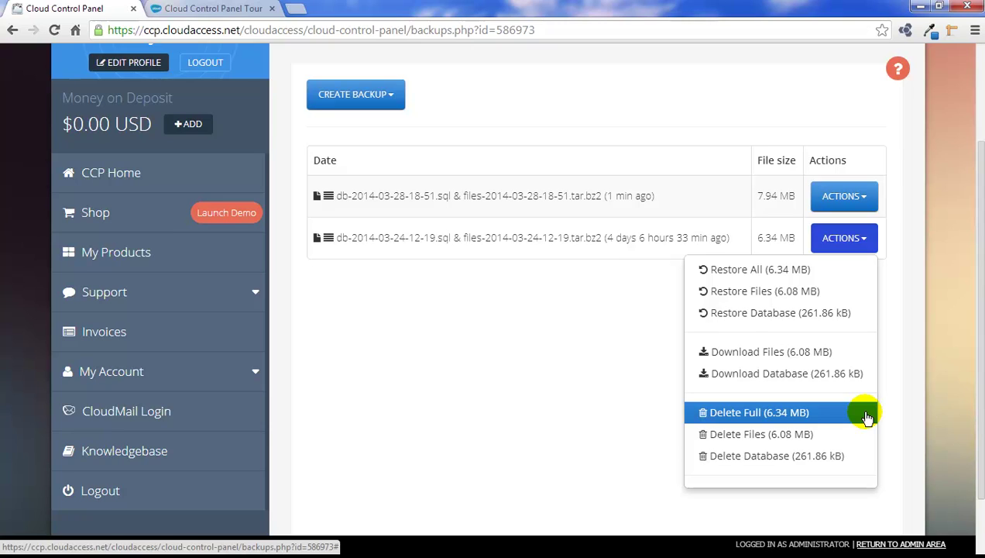
left_click(779, 277)
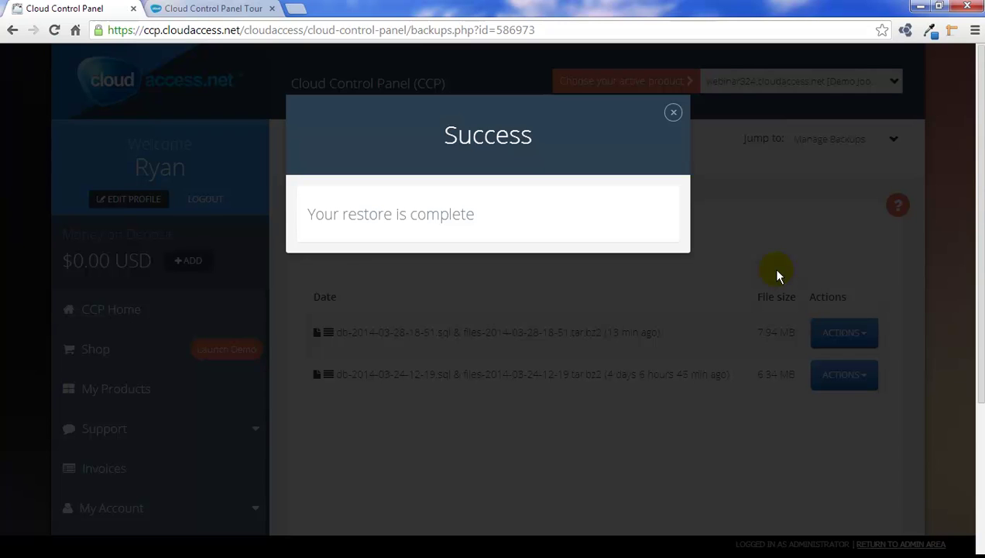
left_click(673, 113)
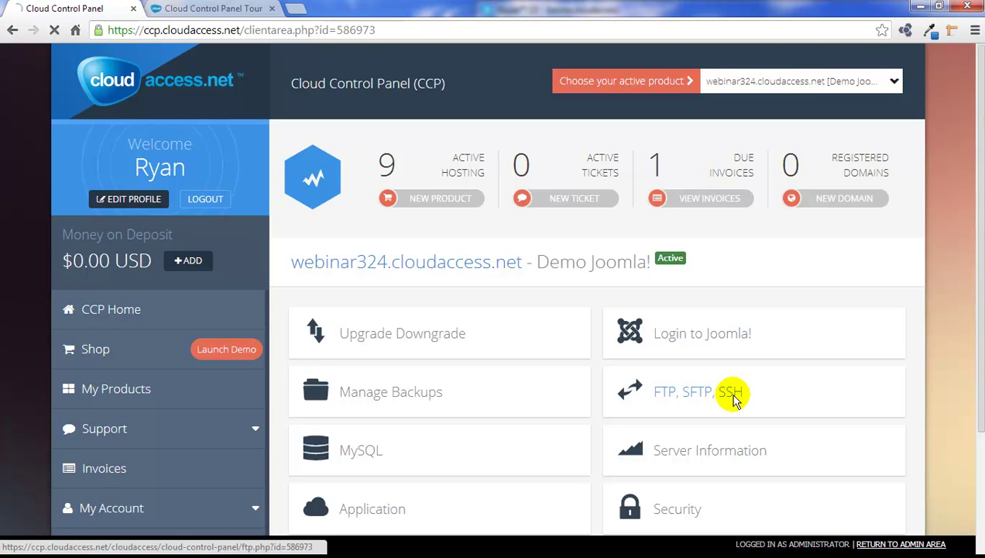
- View the FTP, SFTP and SSH login information of webinar324.cloudaccess.net, and open its MySQL settings
left_click(733, 399)
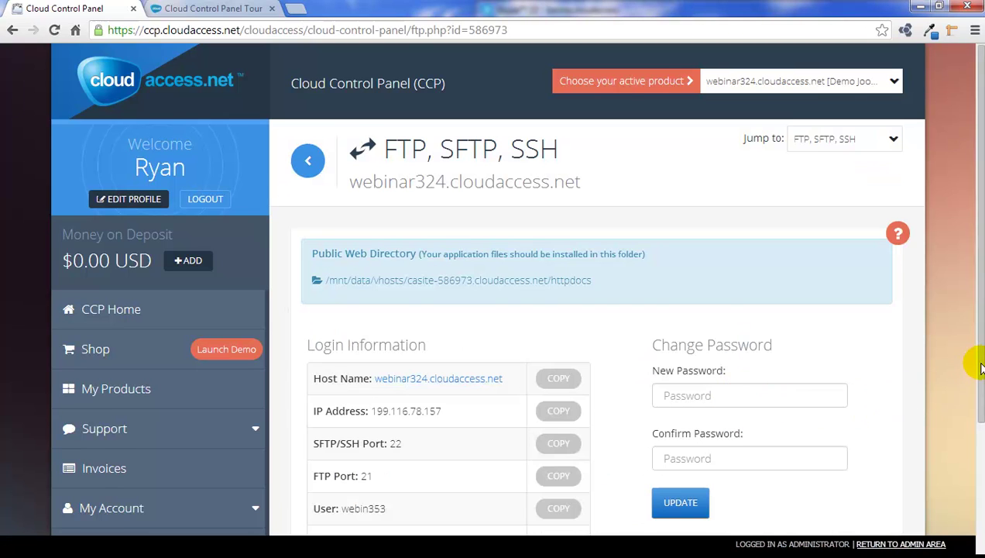
left_click_drag(978, 362, 977, 417)
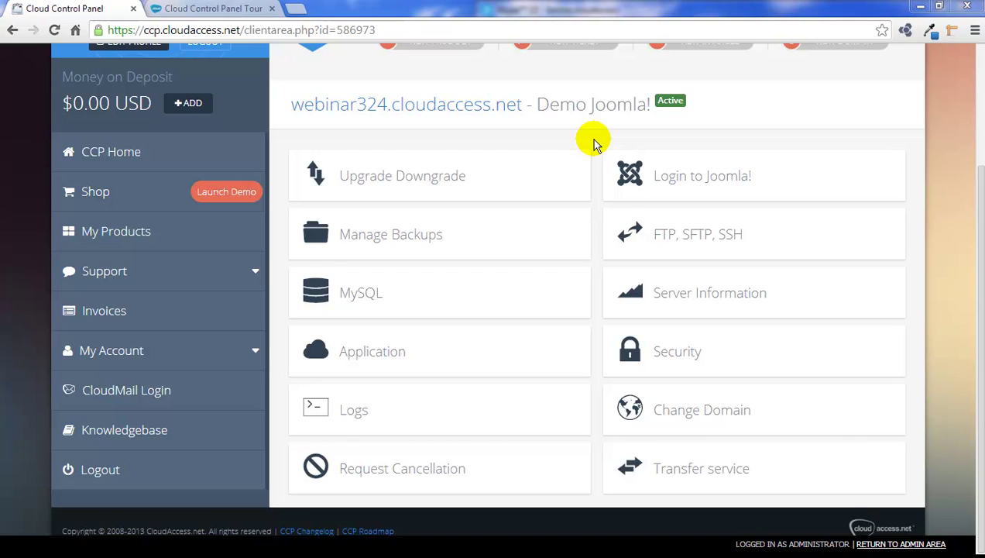
left_click(379, 301)
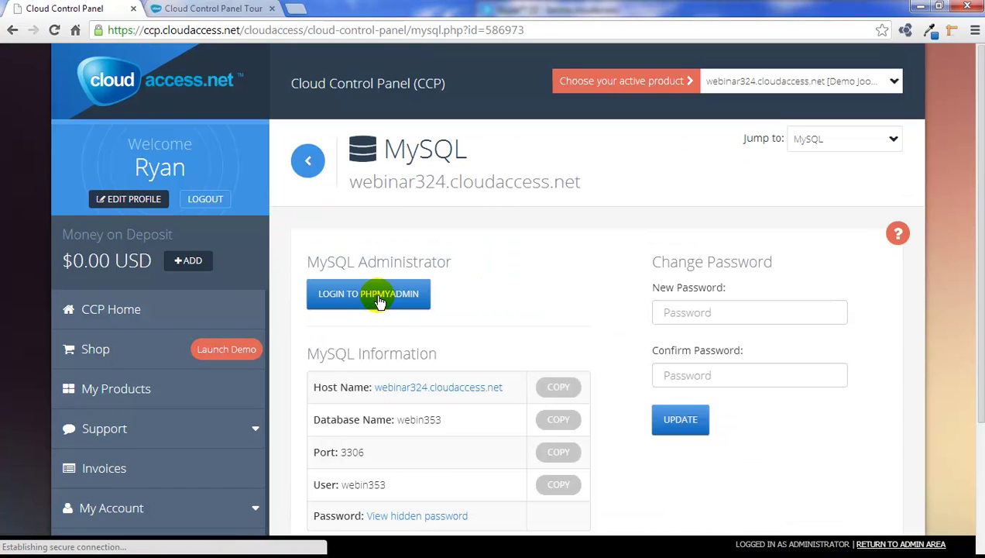
- Review the MySQL information of webinar324.cloudaccess.net and log in to its phpMyAdmin
scroll(976, 325, "down", 3)
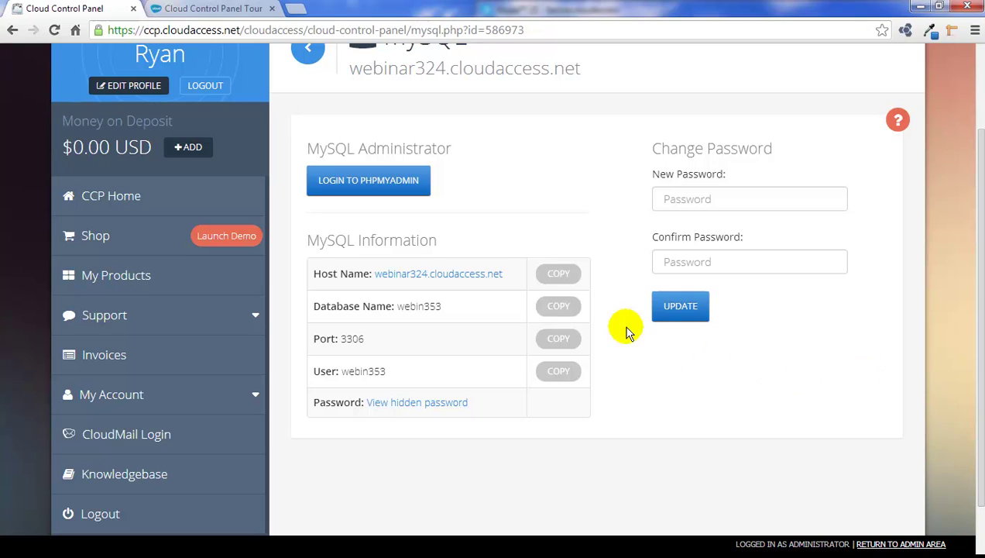
left_click(374, 188)
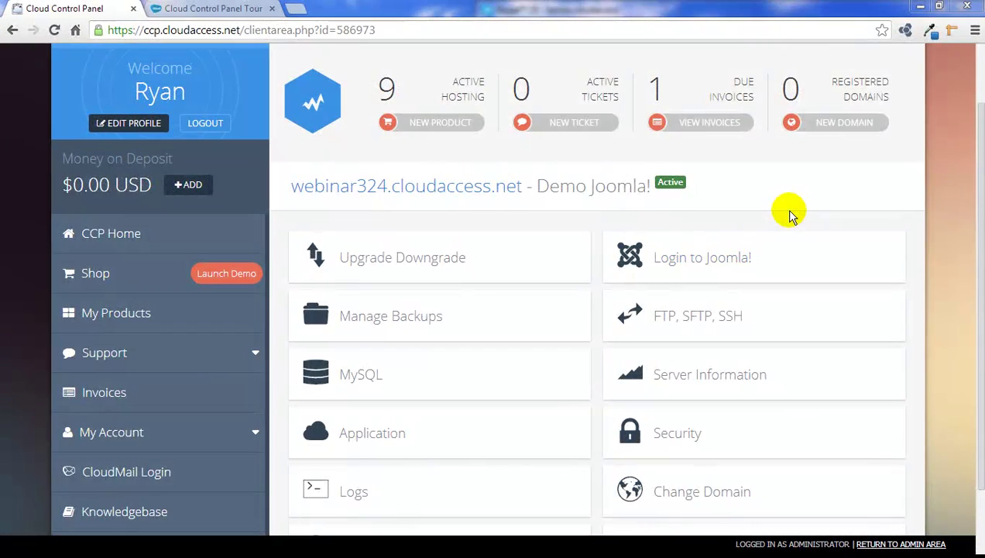
- View the server information and disk usage of webinar324.cloudaccess.net, and review its application settings
left_click(753, 383)
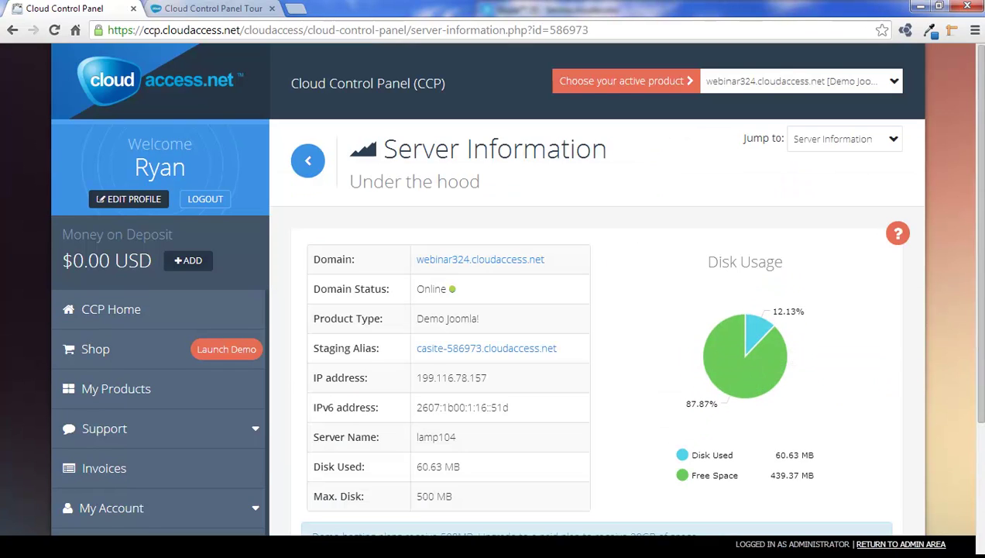
left_click_drag(982, 337, 982, 382)
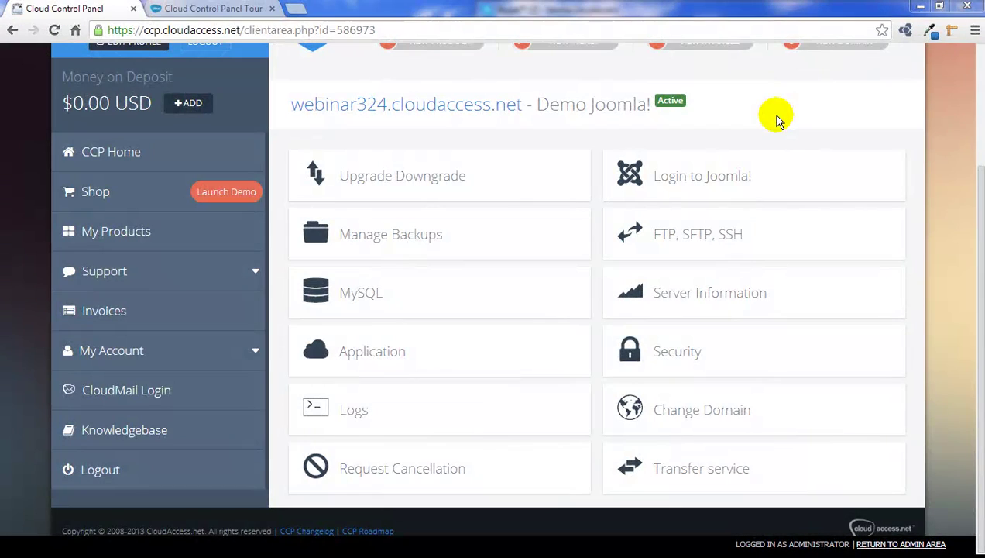
left_click(390, 353)
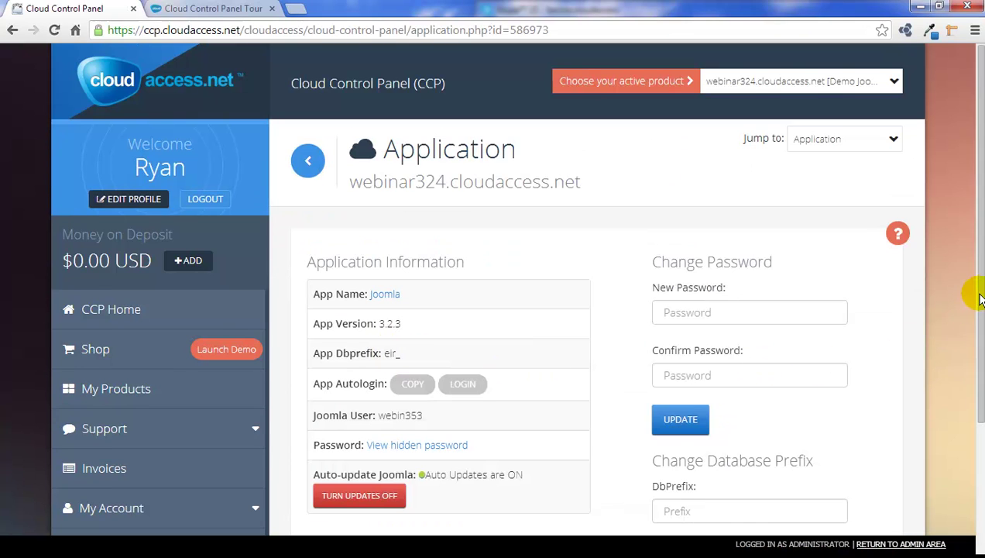
left_click_drag(974, 293, 979, 352)
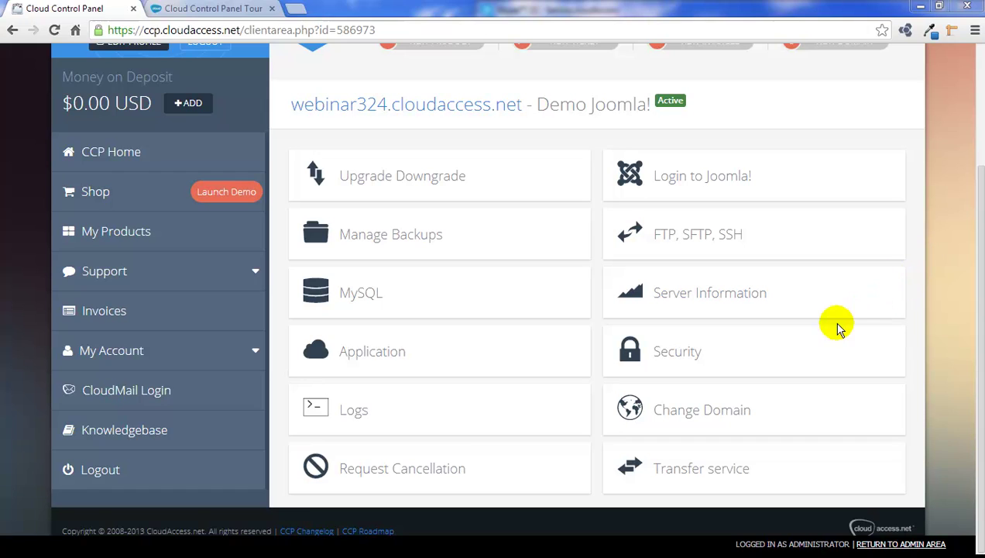
- Enable both the file lock and the database lock in the security settings of webinar324.cloudaccess.net, dismissing each completion message
left_click(678, 361)
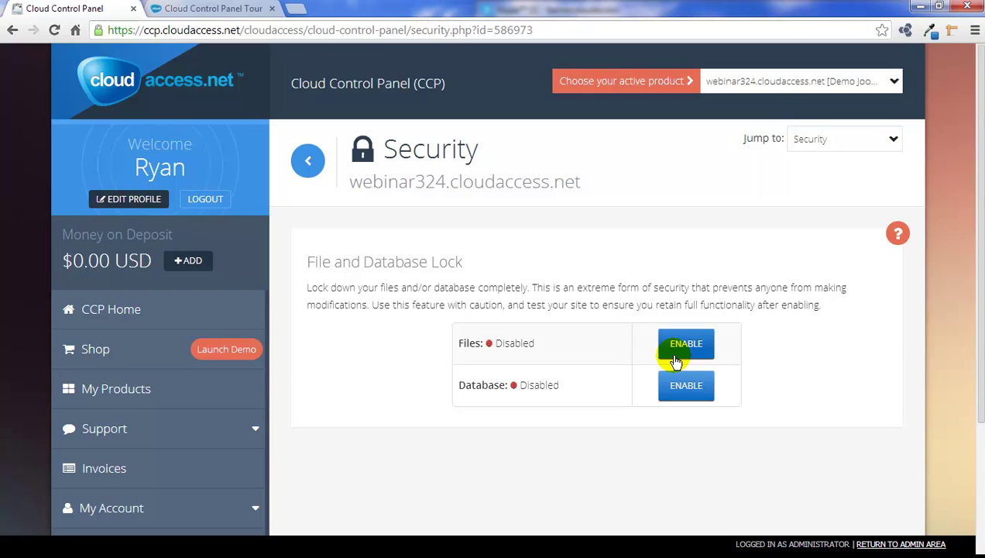
left_click(675, 361)
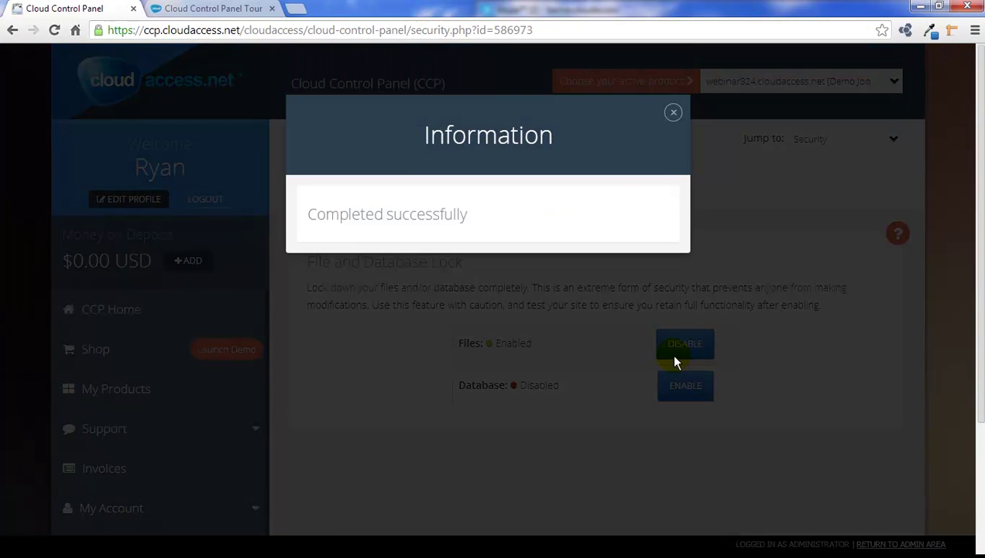
left_click(673, 115)
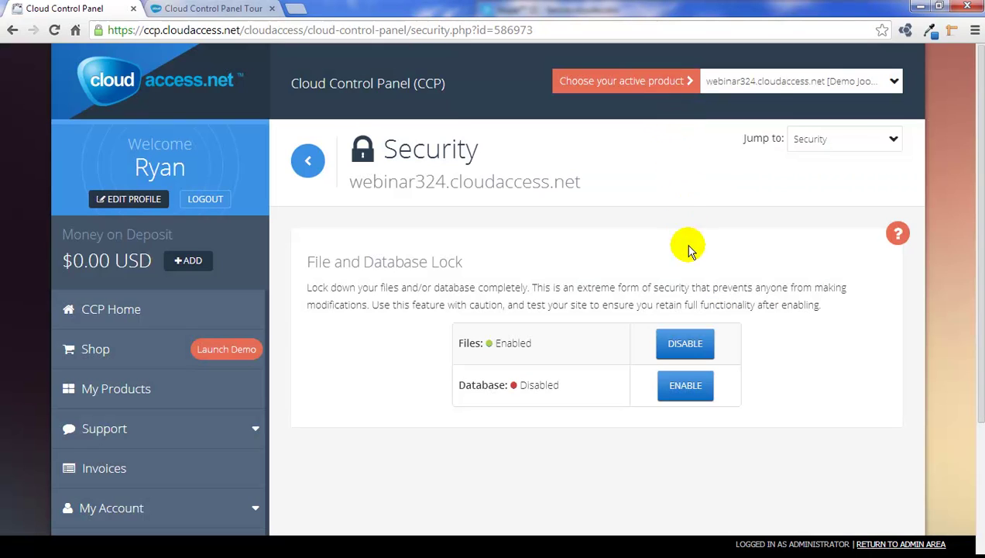
left_click(689, 387)
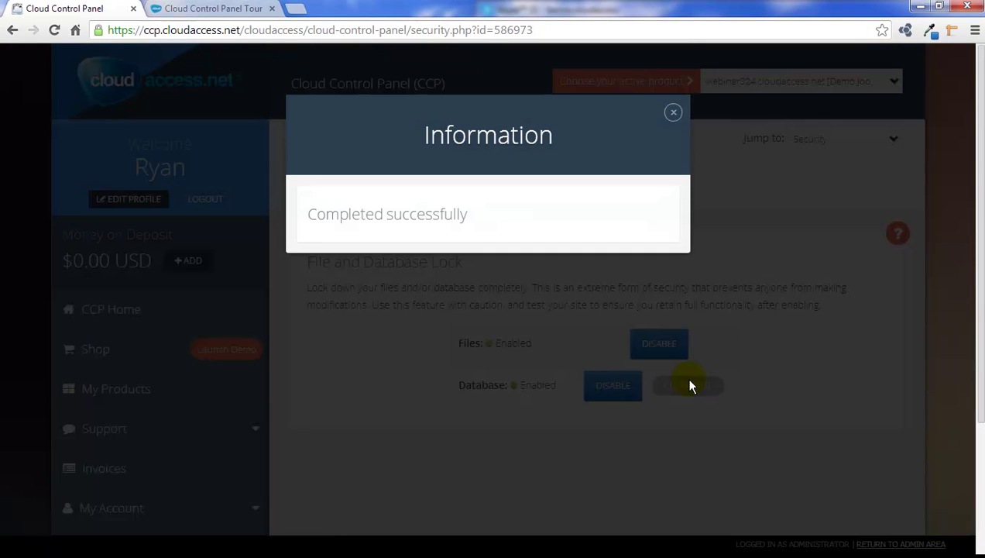
left_click(674, 115)
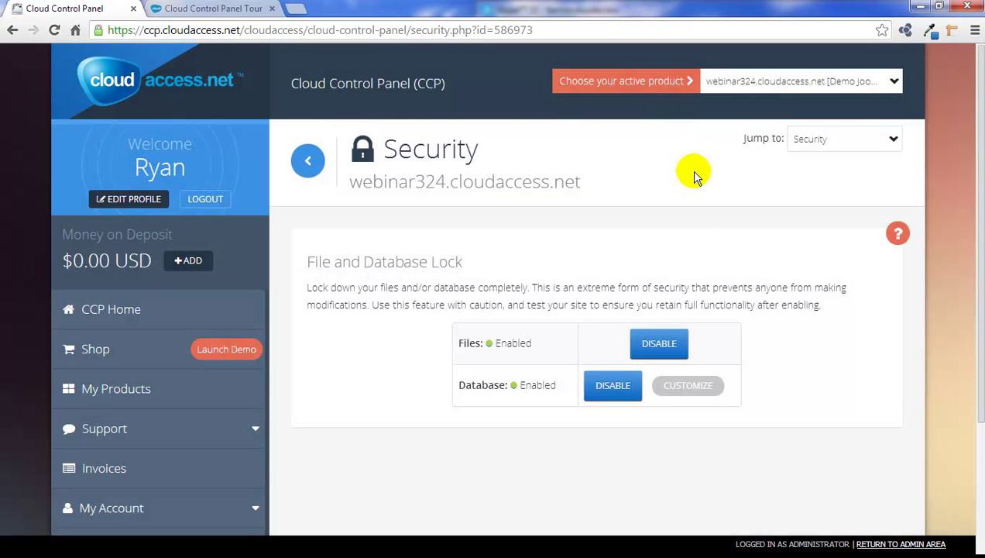
- Examine which tables are selected in the customization of the database lock, and close the table list without updating
left_click(696, 399)
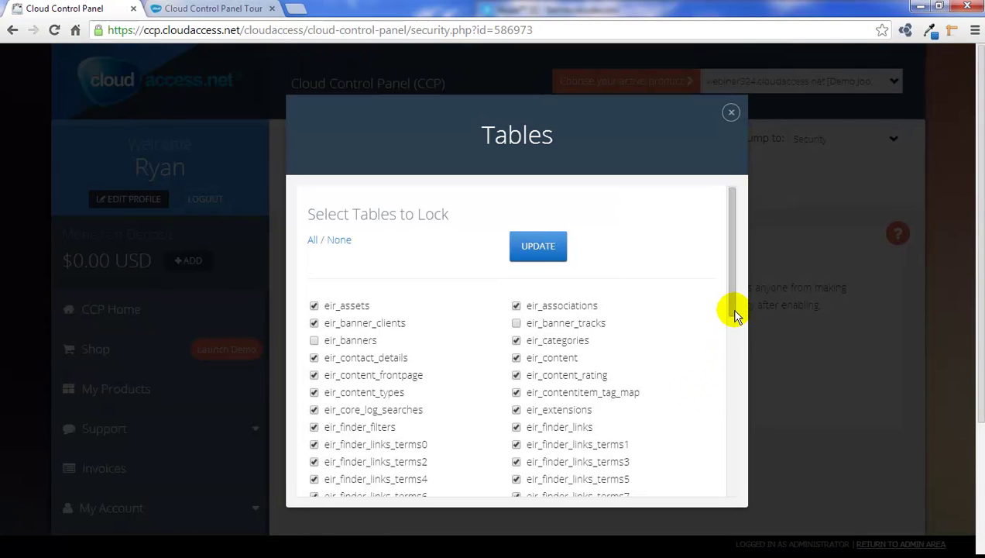
mouse_move(733, 310)
left_mouse_down()
mouse_move(735, 358)
mouse_move(740, 316)
left_mouse_up()
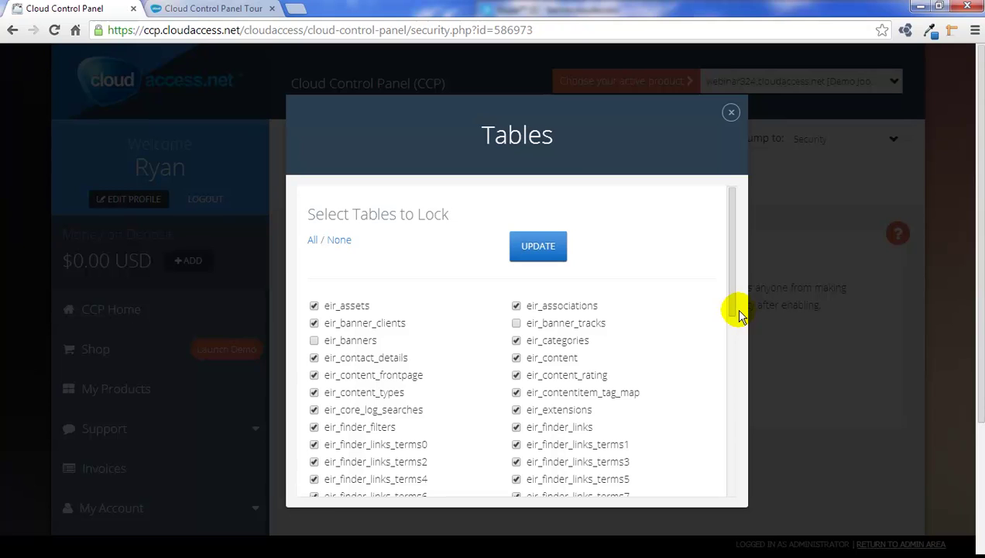
left_click(732, 115)
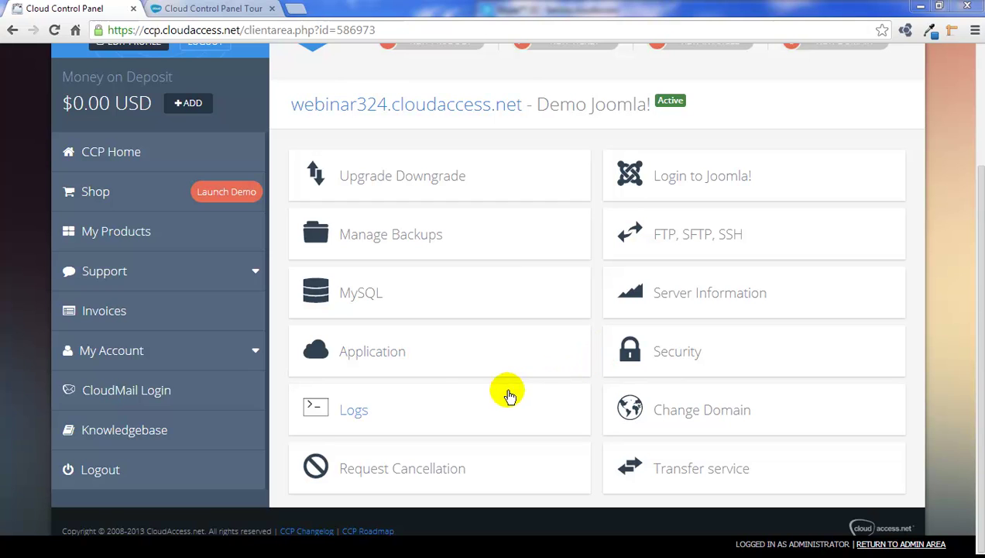
- View the logs of webinar324.cloudaccess.net, and open the registration form for a new domain
left_click(354, 412)
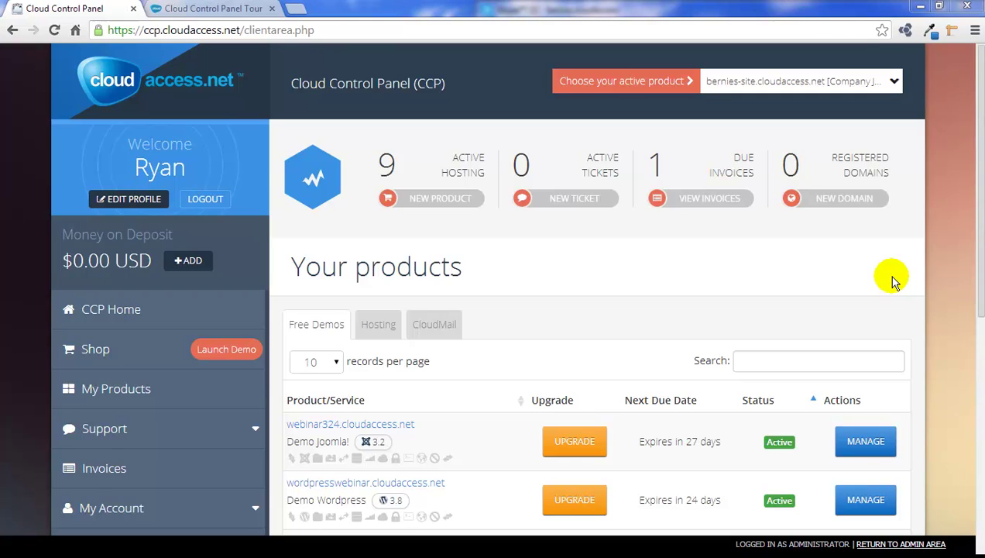
left_click(839, 203)
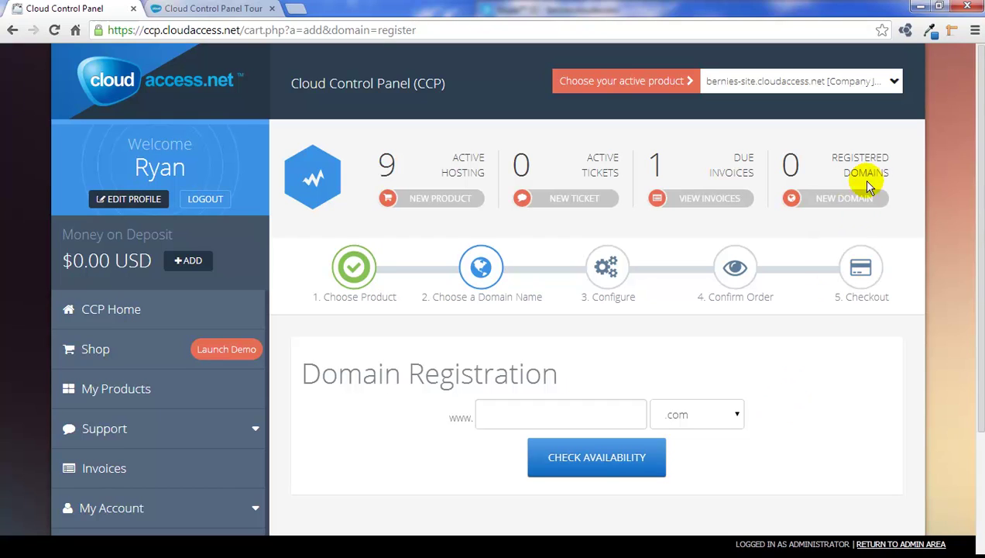
- Make webinar324.cloudaccess.net the active product and open its Change Domain settings
left_click(894, 83)
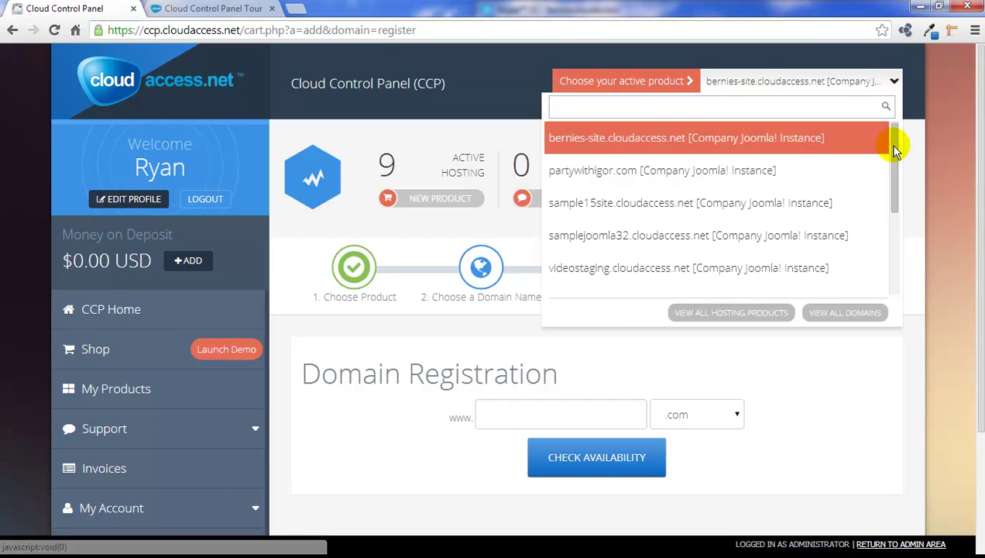
left_click_drag(893, 145, 888, 193)
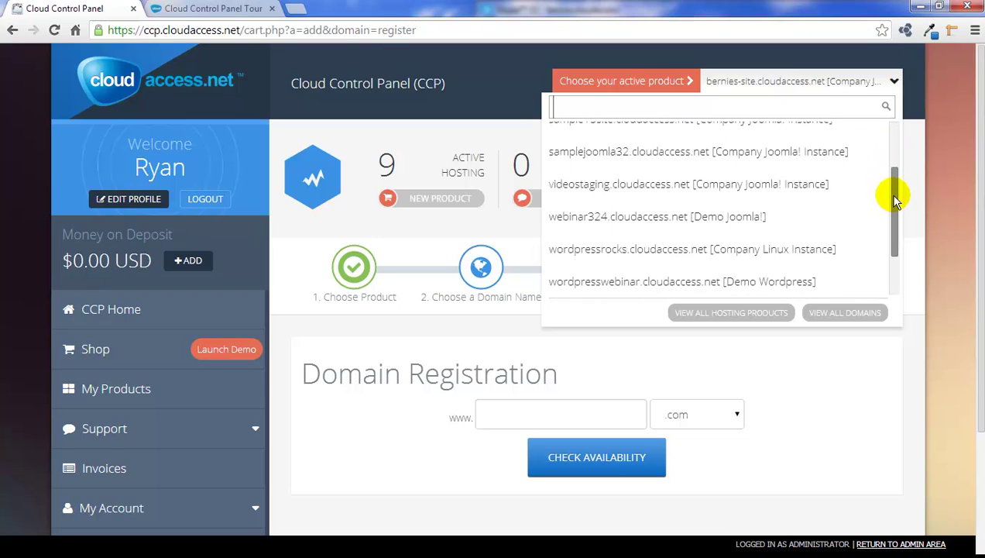
left_click(831, 223)
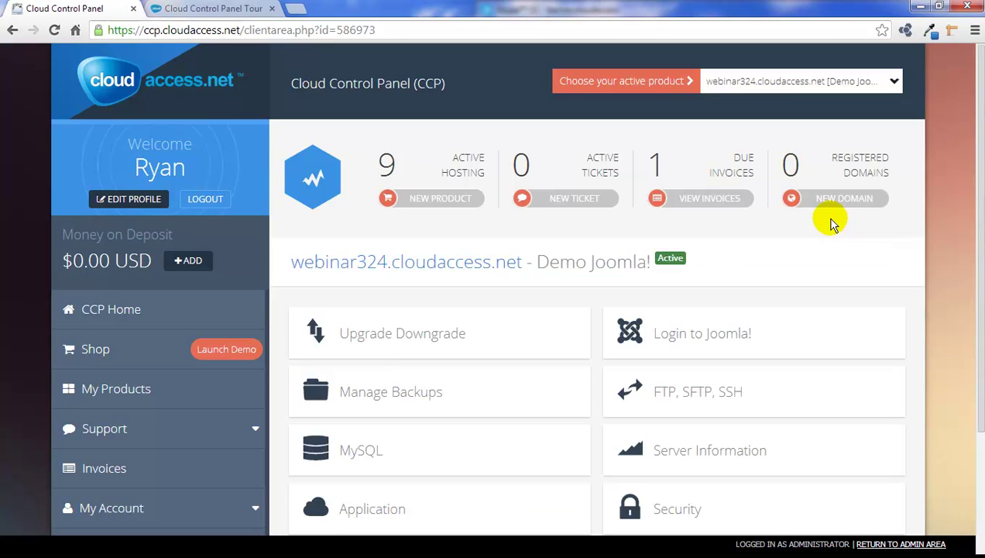
left_click_drag(977, 213, 977, 363)
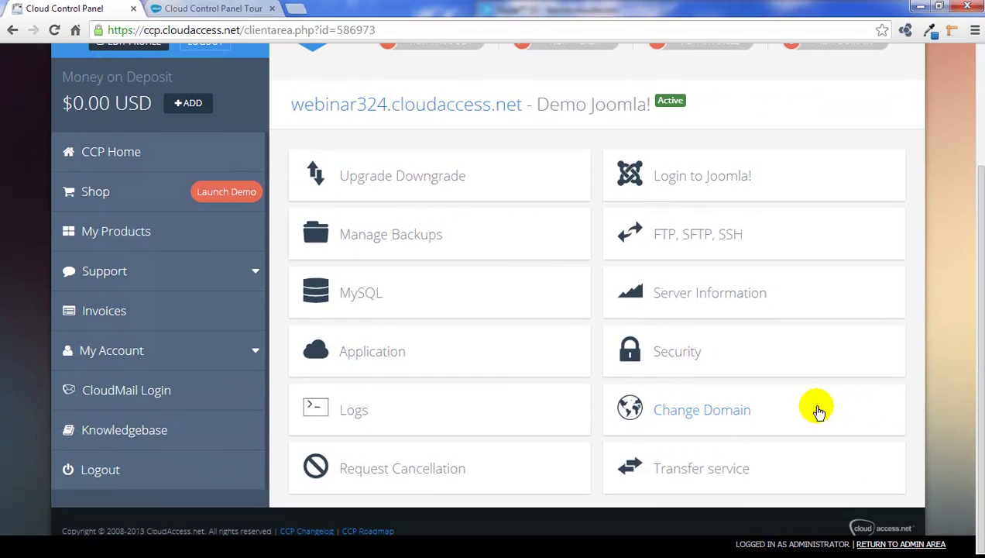
left_click(723, 418)
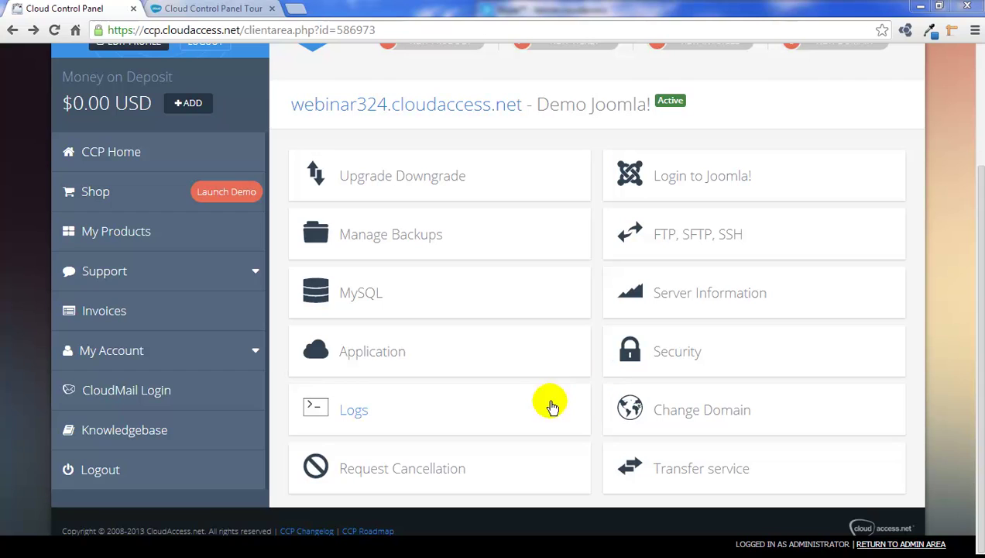
- Choose Other as the reason in the cancellation request of webinar324.cloudaccess.net without submitting it, and open its Transfer service page
left_click(432, 469)
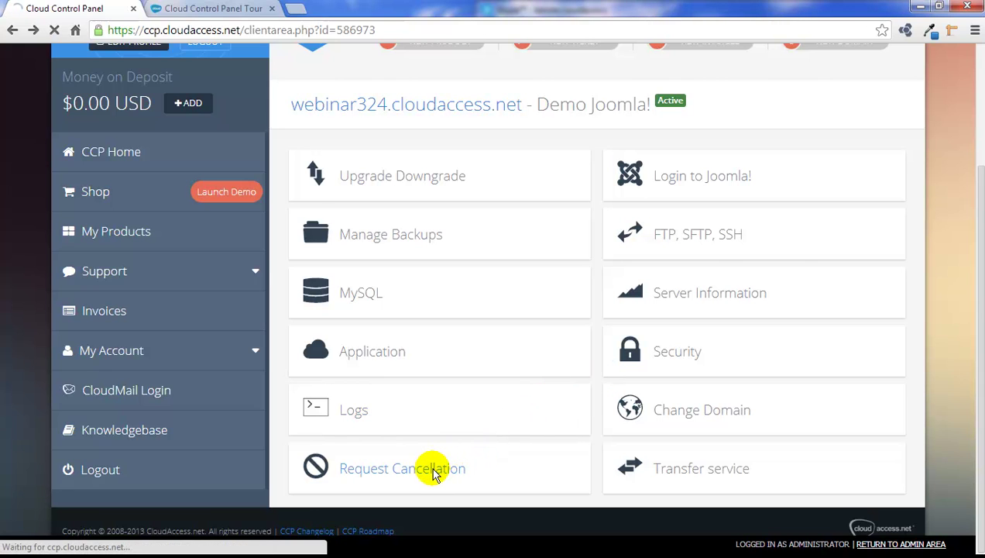
scroll(932, 395, "down", 3)
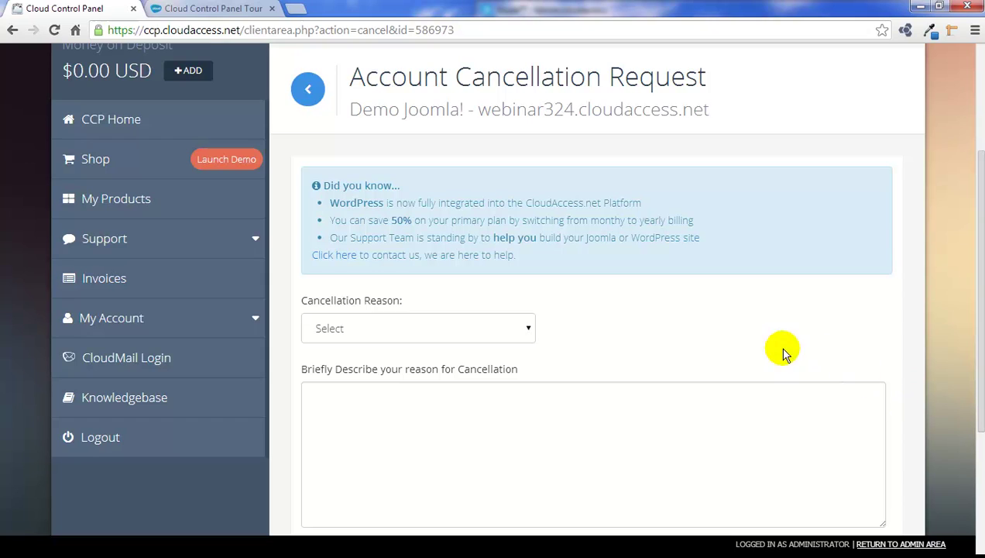
left_click(530, 335)
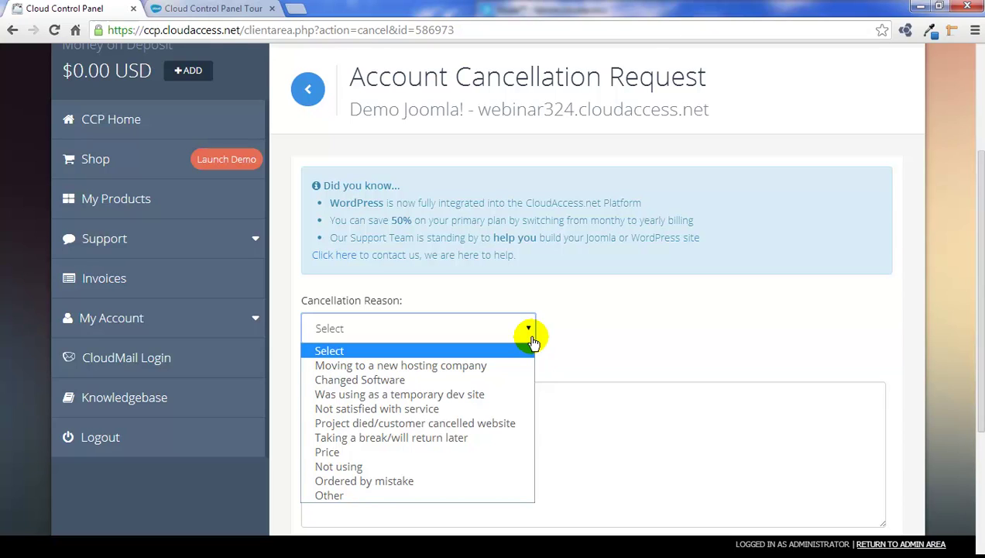
left_click(447, 497)
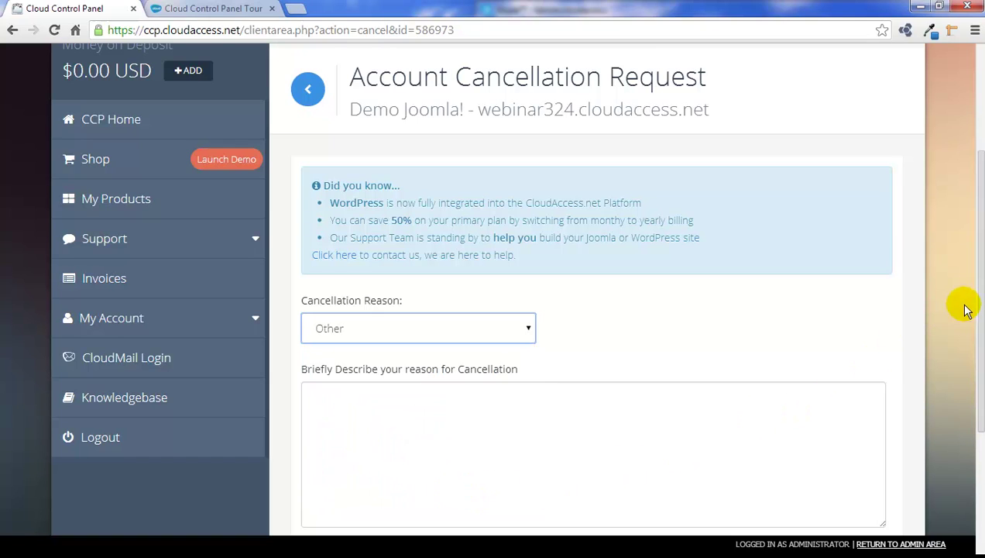
left_click_drag(980, 292, 968, 431)
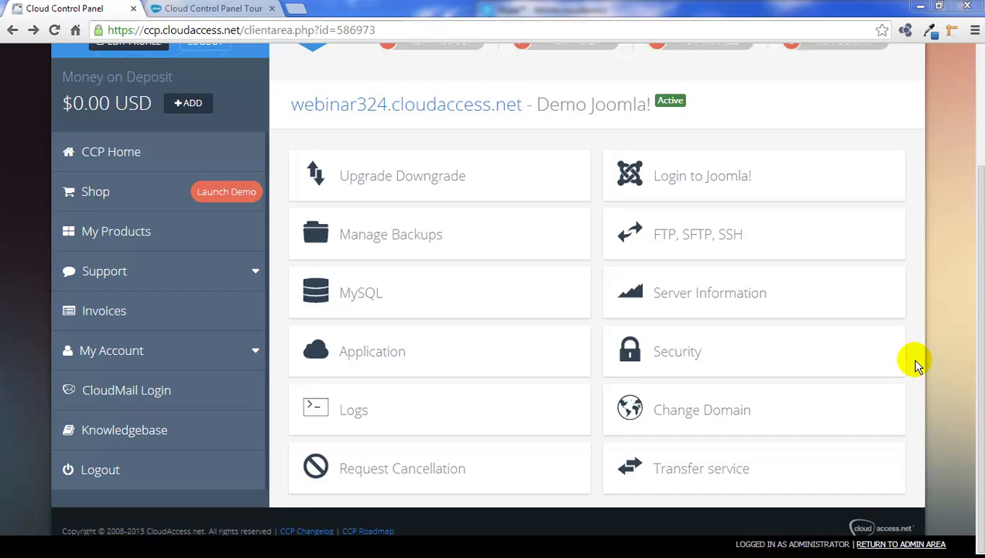
left_click(734, 477)
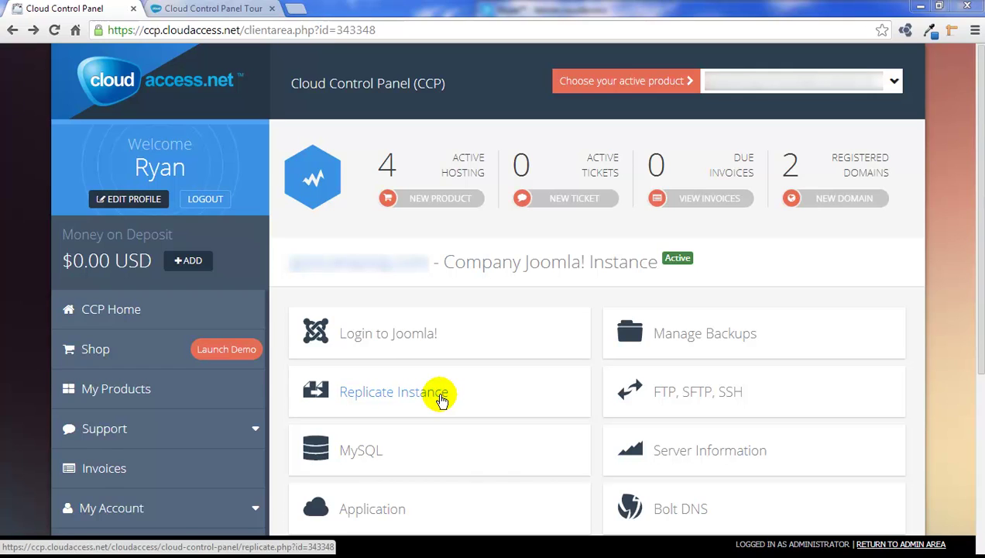
- Replicate goscamping.com to a new site with the sub-domain practicereplication.cloudaccess.net and confirm the start of the replication
left_click(441, 396)
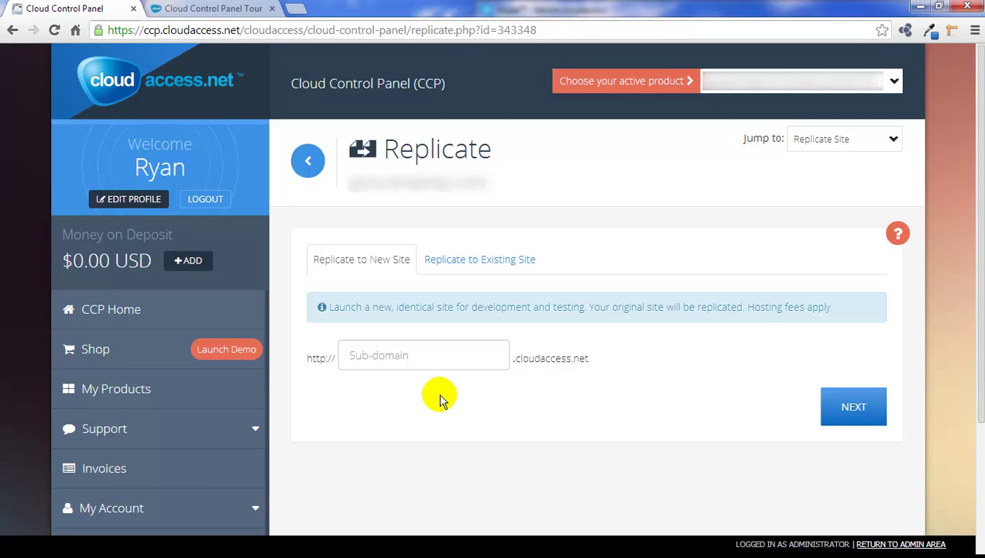
left_click(403, 358)
type("pra")
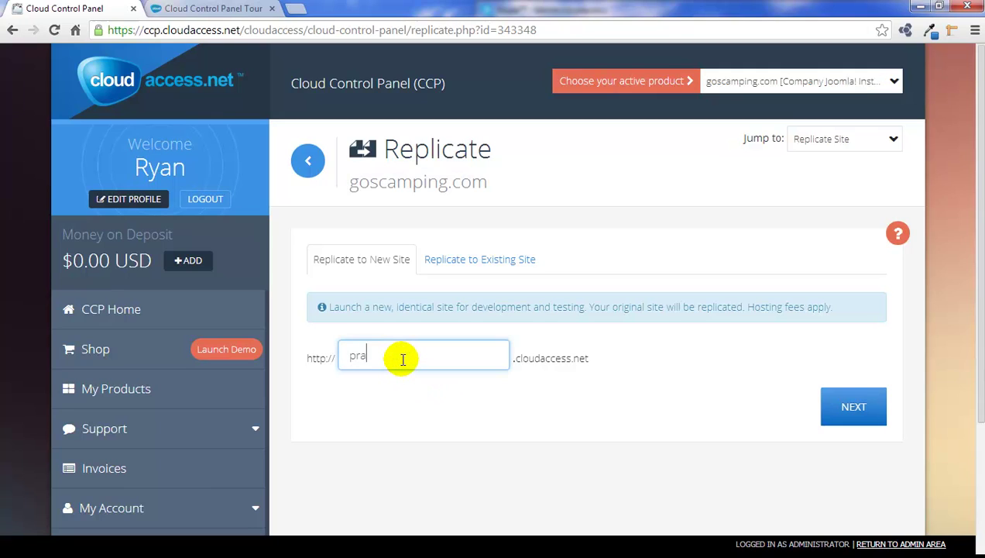
type("cticereplication")
left_click(844, 422)
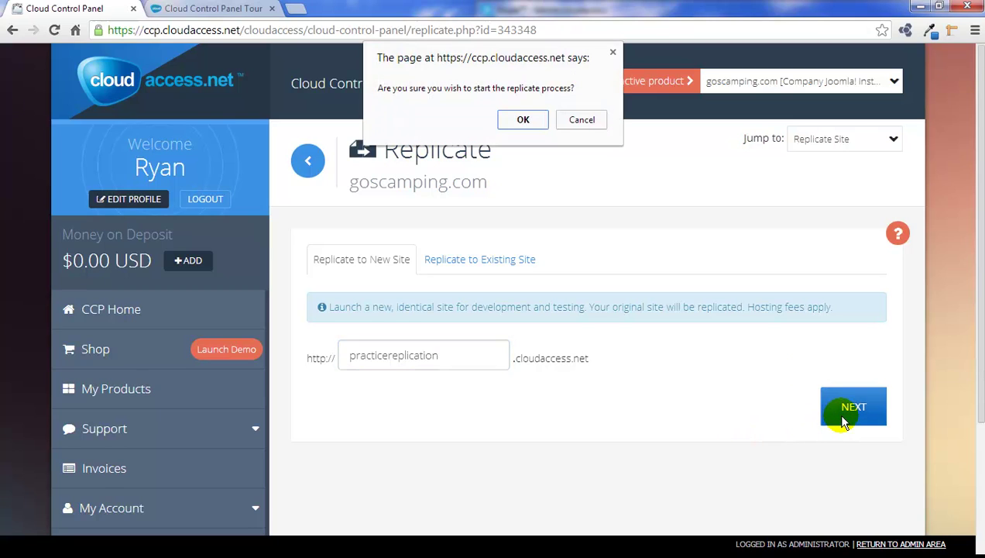
left_click(518, 120)
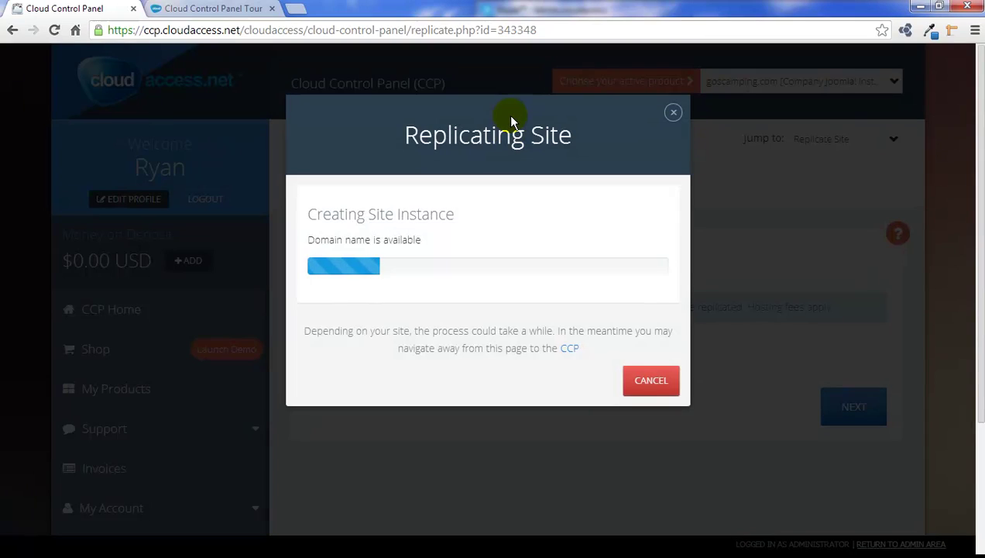